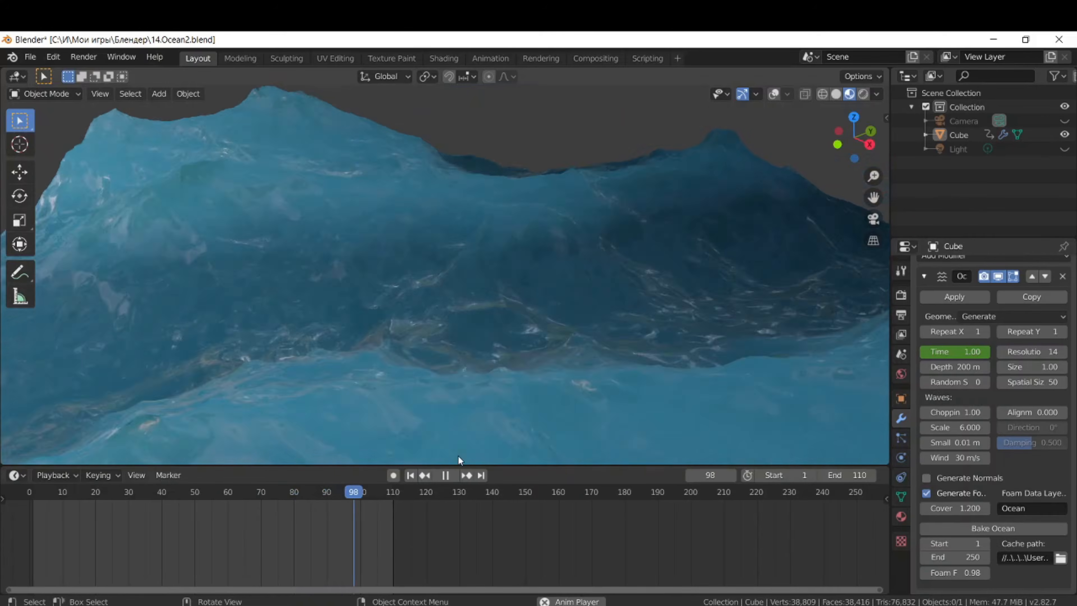
# - Stop the animation playback and start a new default scene, discarding the unsaved changes to 14.Ocean2
pyautogui.click(446, 475)
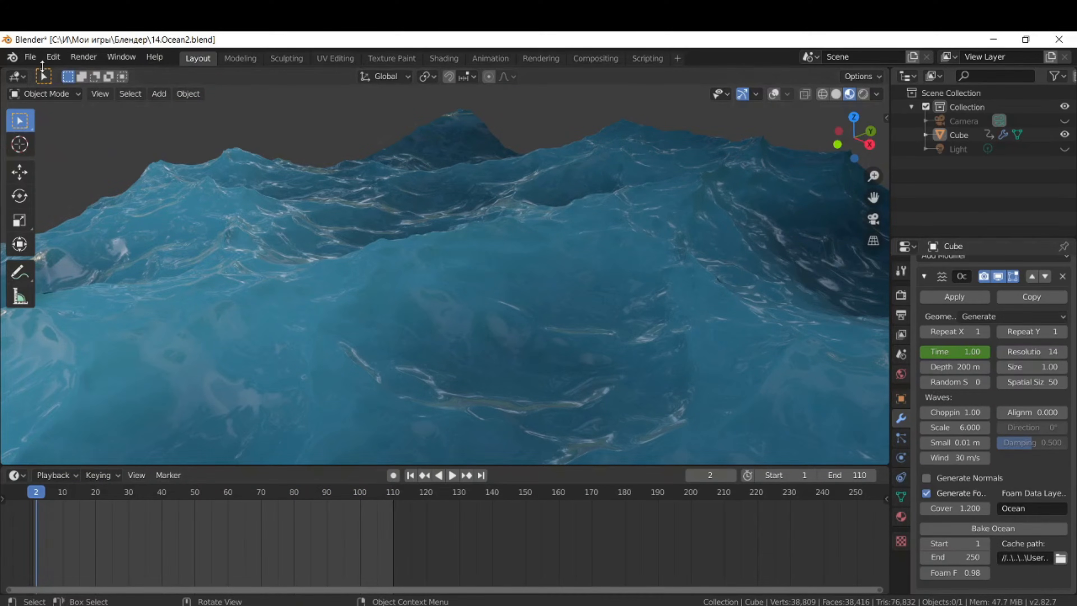
pyautogui.click(30, 57)
pyautogui.moveTo(57, 81)
pyautogui.click(193, 77)
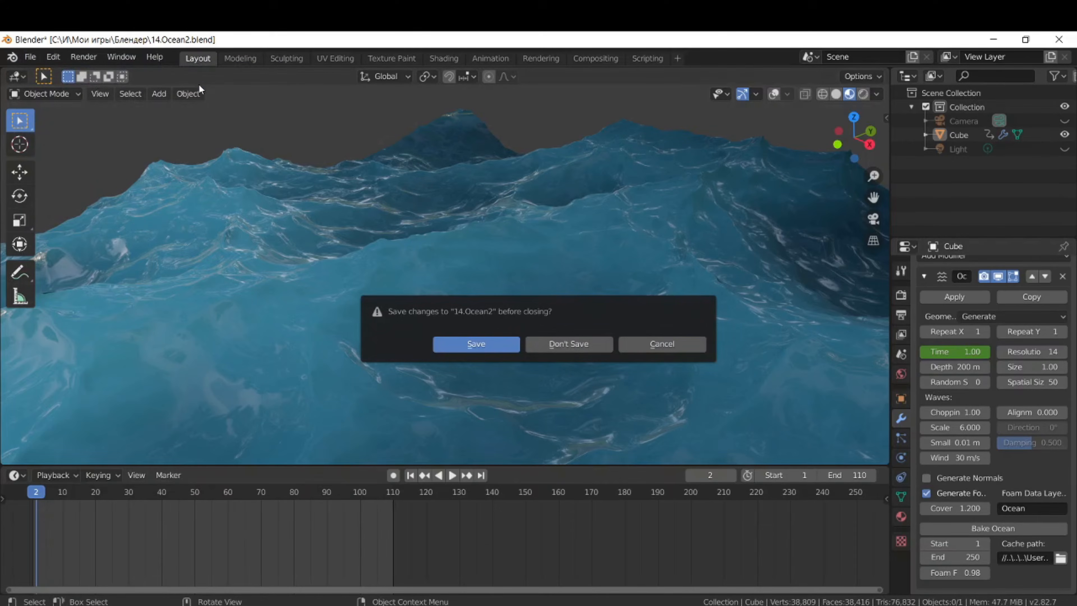
pyautogui.click(559, 343)
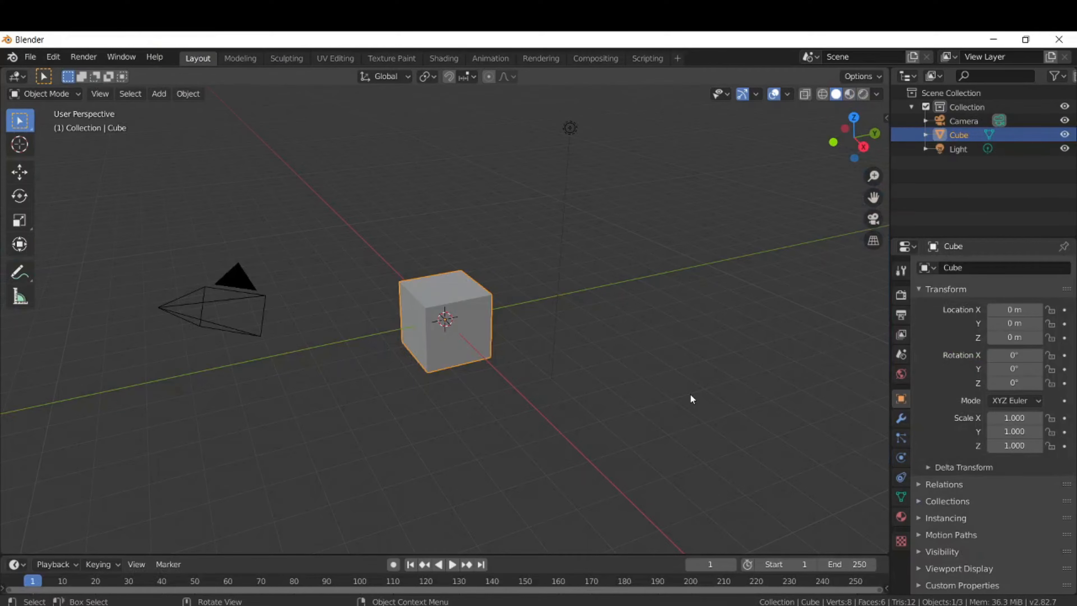
# - Add an Ocean modifier to the default cube
pyautogui.click(902, 418)
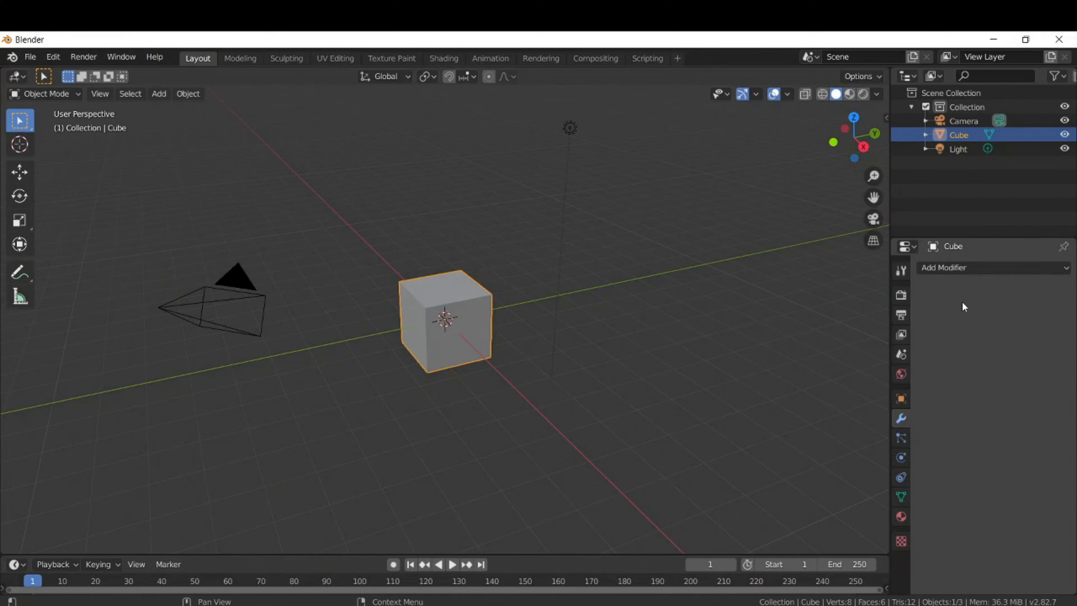
pyautogui.click(963, 270)
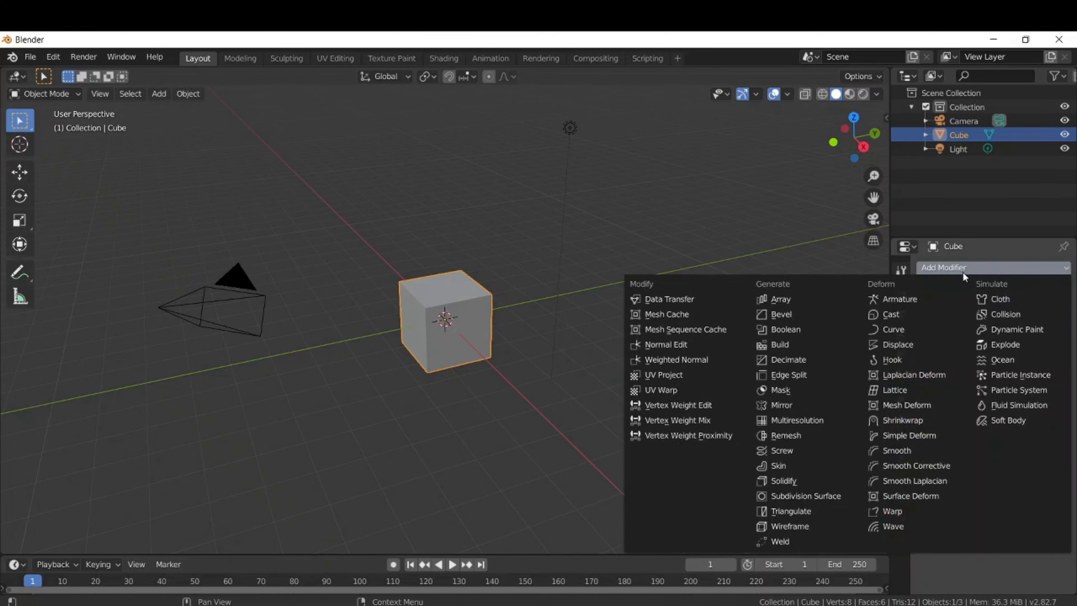
pyautogui.click(983, 360)
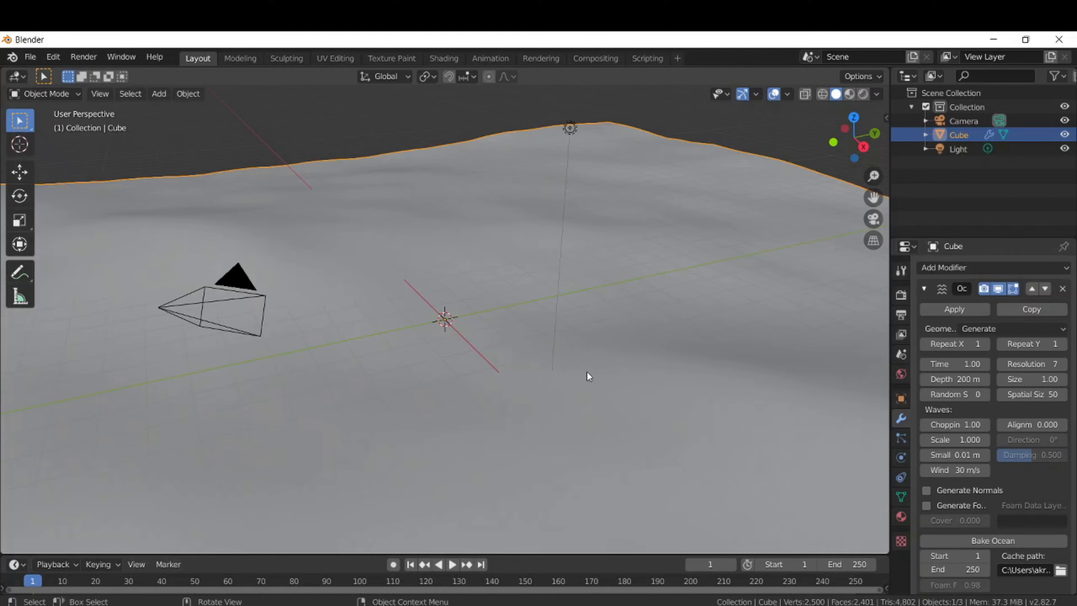
# - Hide the Camera and the Light in the viewport
pyautogui.scroll(-6, 587, 372)
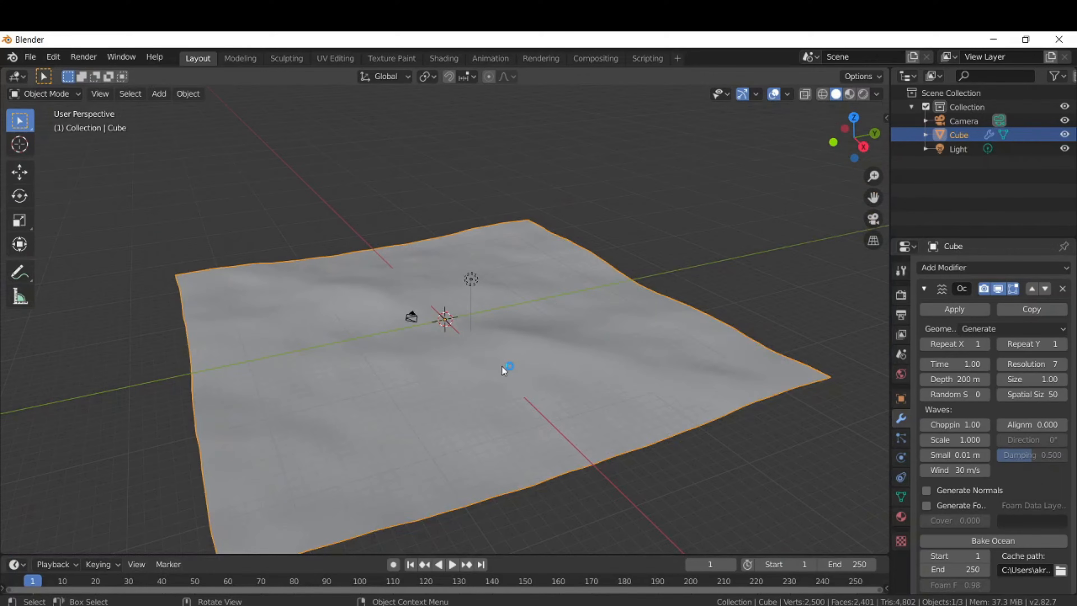
pyautogui.scroll(4, 508, 361)
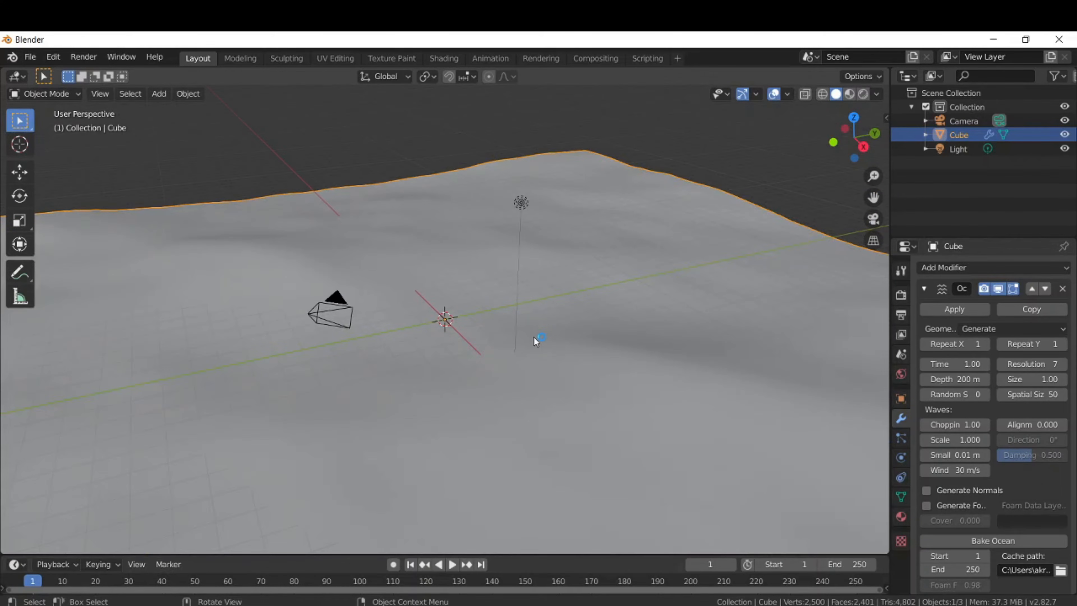
pyautogui.scroll(-3, 538, 370)
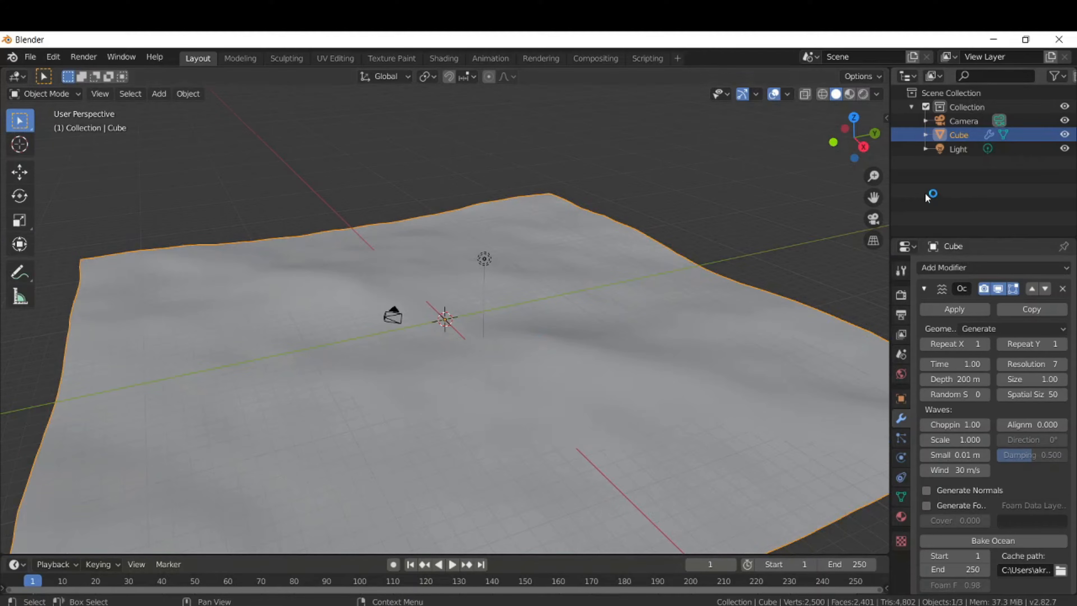
pyautogui.click(1065, 121)
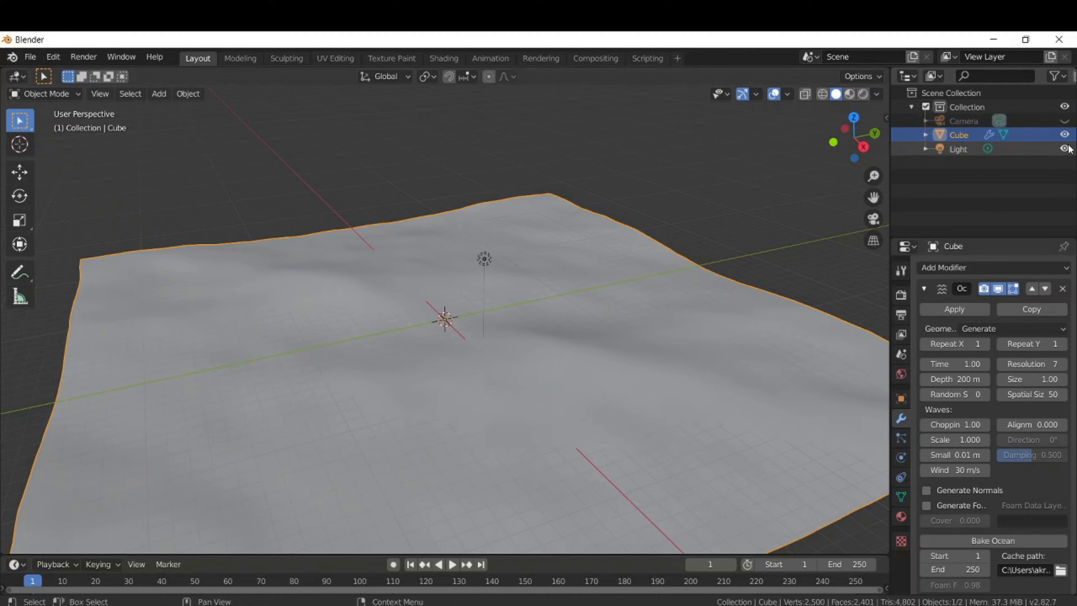
pyautogui.click(1065, 149)
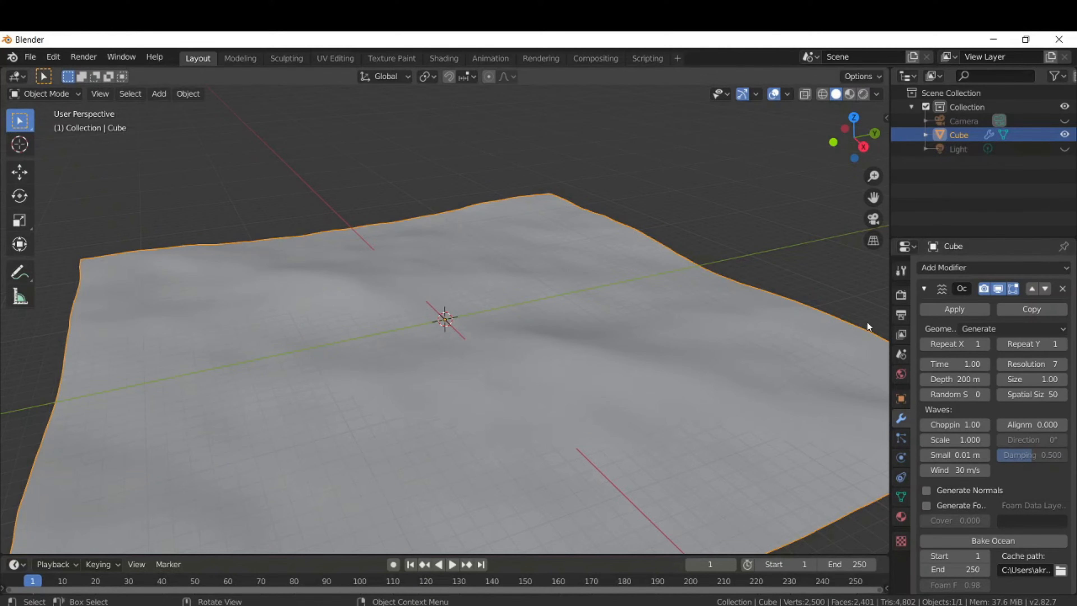
# - Set the Ocean modifier's Resolution to 14 and its wave Scale to 6
pyautogui.moveTo(617, 368); pyautogui.dragTo(658, 366, button='middle')
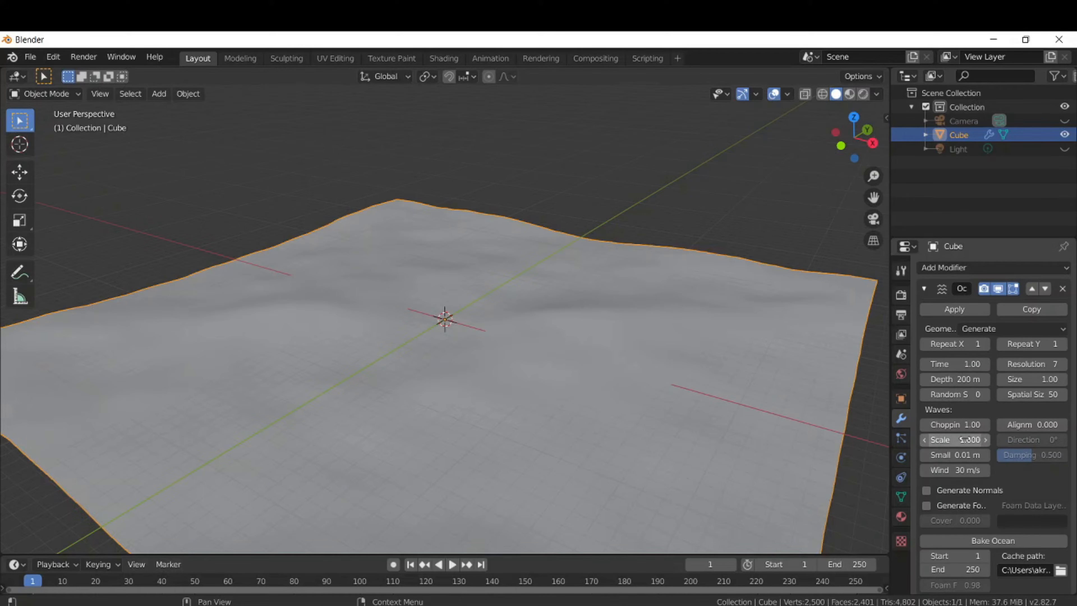
pyautogui.click(1051, 367)
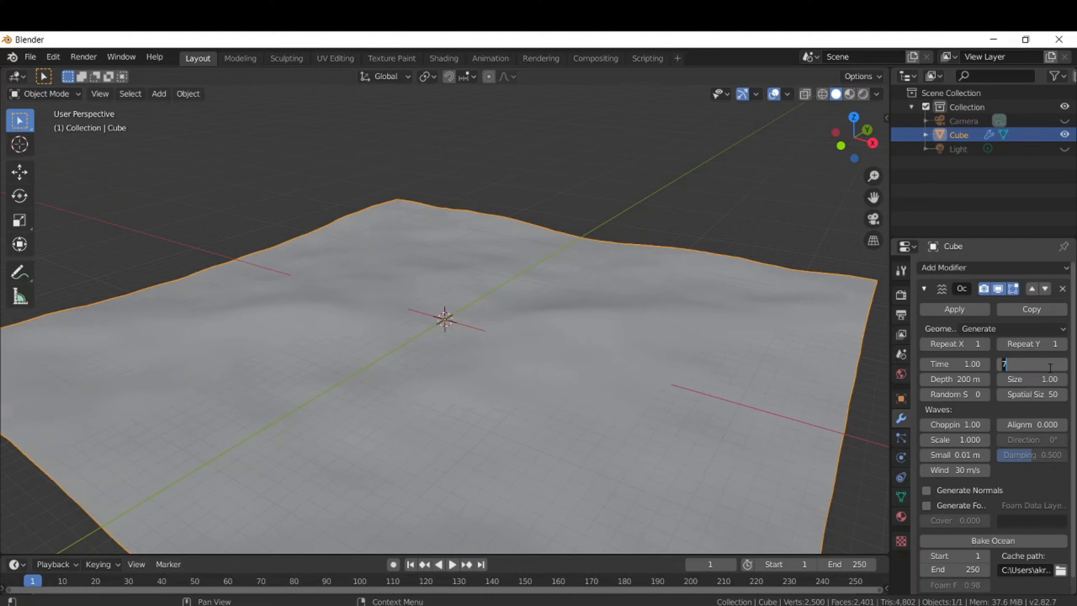
pyautogui.write('14')
pyautogui.press('Return')
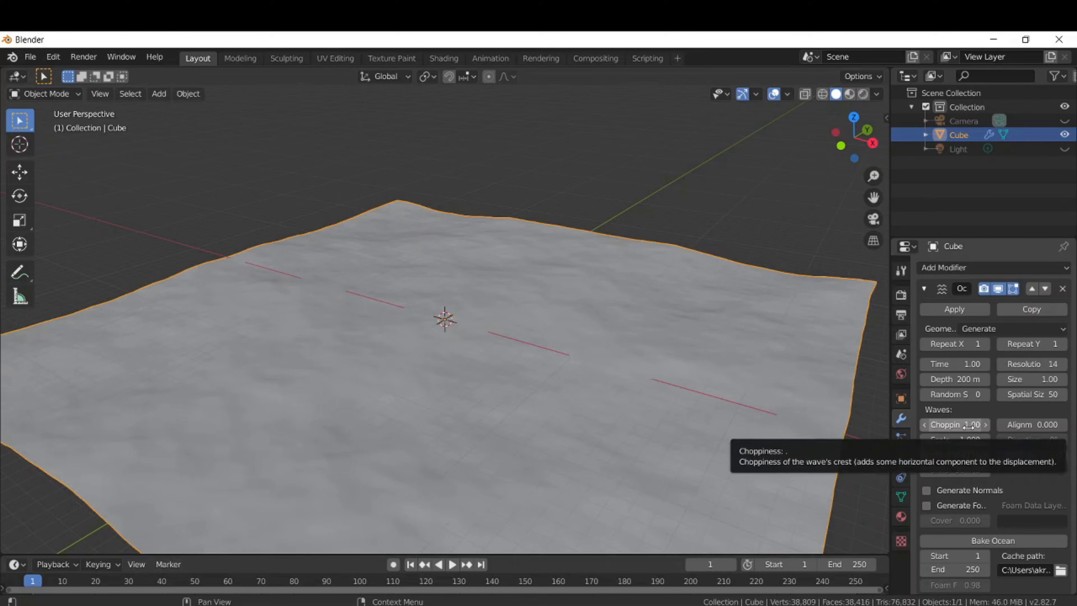
pyautogui.click(970, 441)
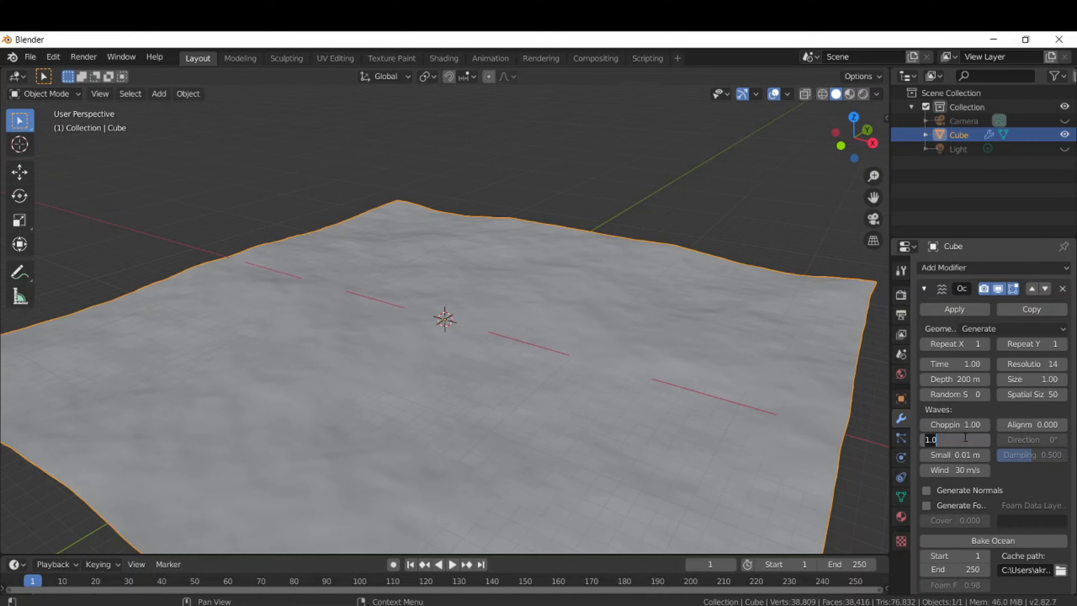
pyautogui.write('6')
pyautogui.press('Return')
# - Enable Generate Foam in the Ocean modifier and name the foam data layer Ocean
pyautogui.moveTo(634, 403)
pyautogui.mouseDown(button='middle')
pyautogui.moveTo(578, 395)
pyautogui.moveTo(570, 350)
pyautogui.moveTo(600, 391)
pyautogui.moveTo(632, 401)
pyautogui.mouseUp(button='middle')
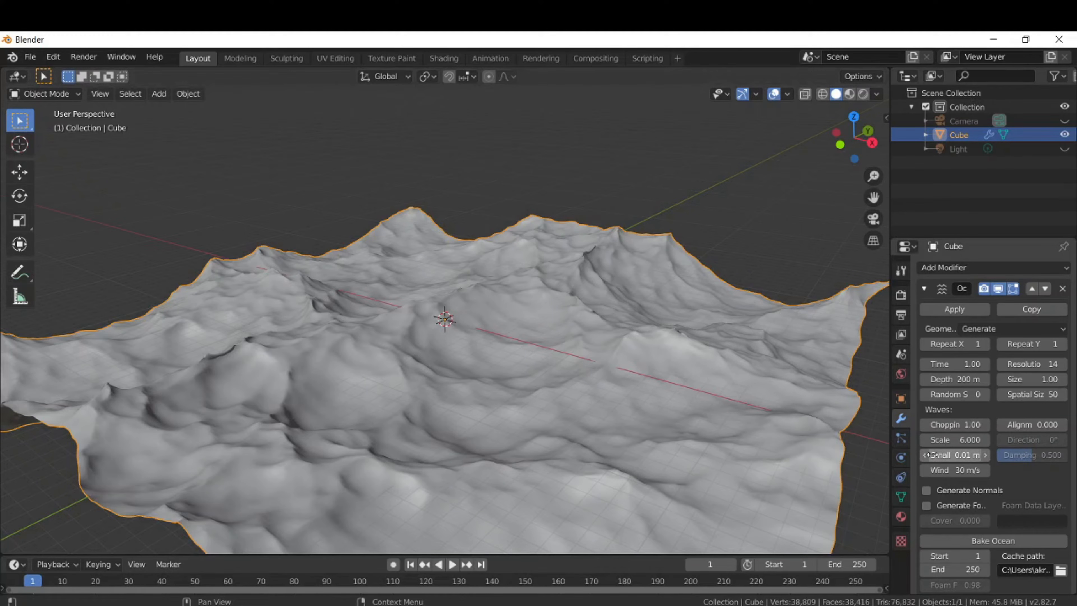
pyautogui.click(927, 506)
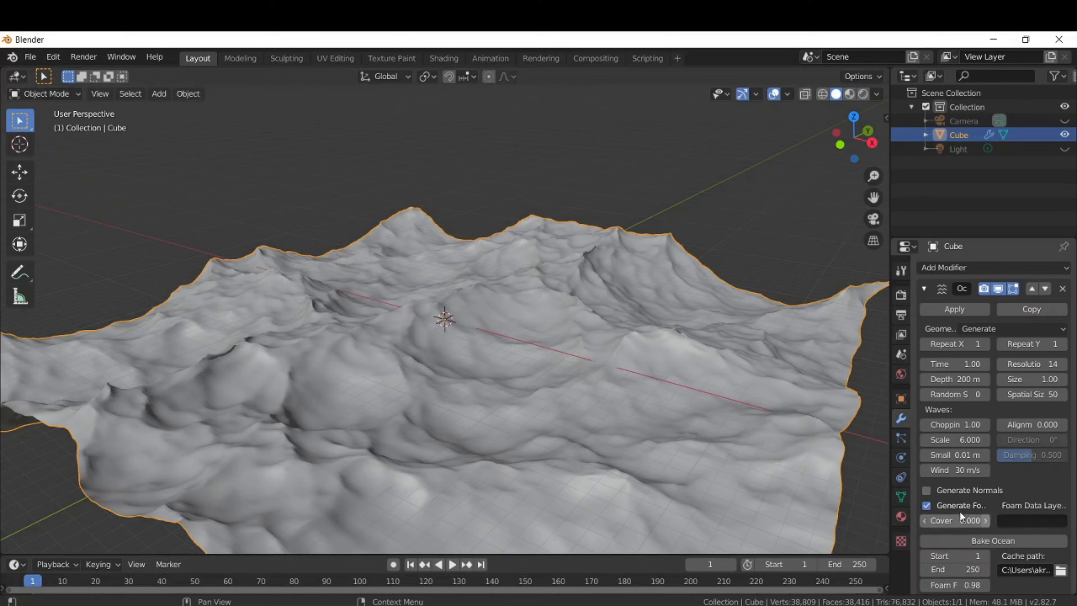
pyautogui.click(1024, 520)
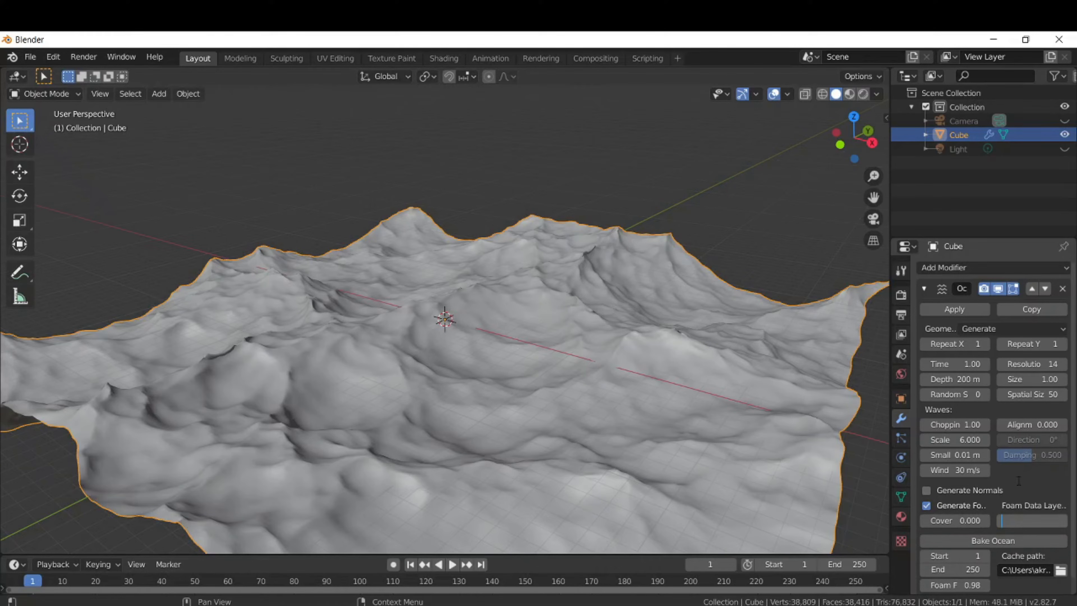
pyautogui.write('Ocean')
pyautogui.press('Return')
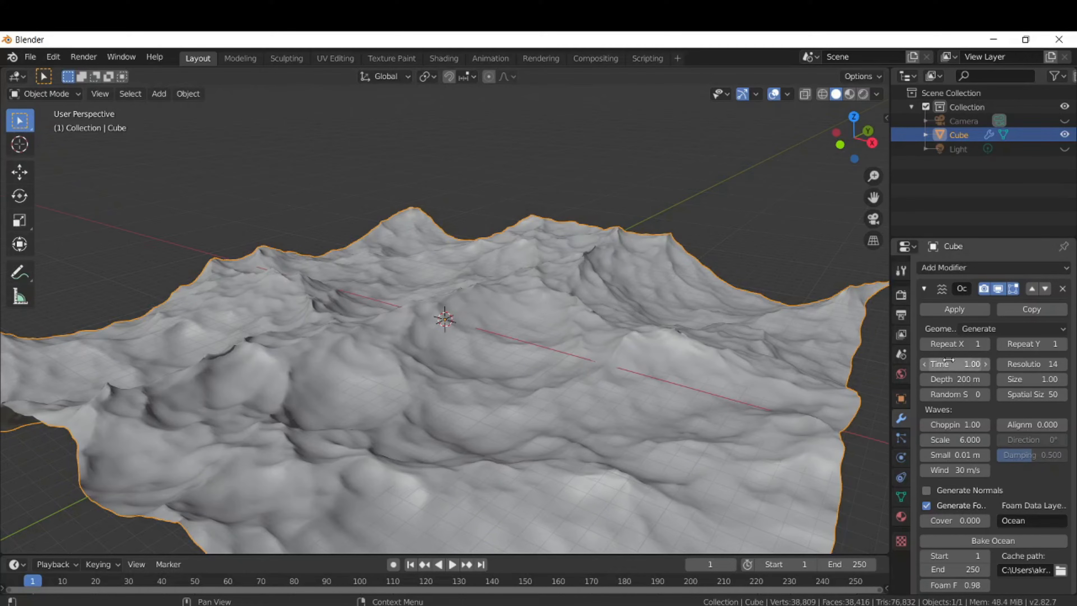
# - Set the Ocean modifier's Time successively to 2, 3, 4, 7 and 11 to preview how the waves change
pyautogui.click(987, 365)
pyautogui.click(966, 365)
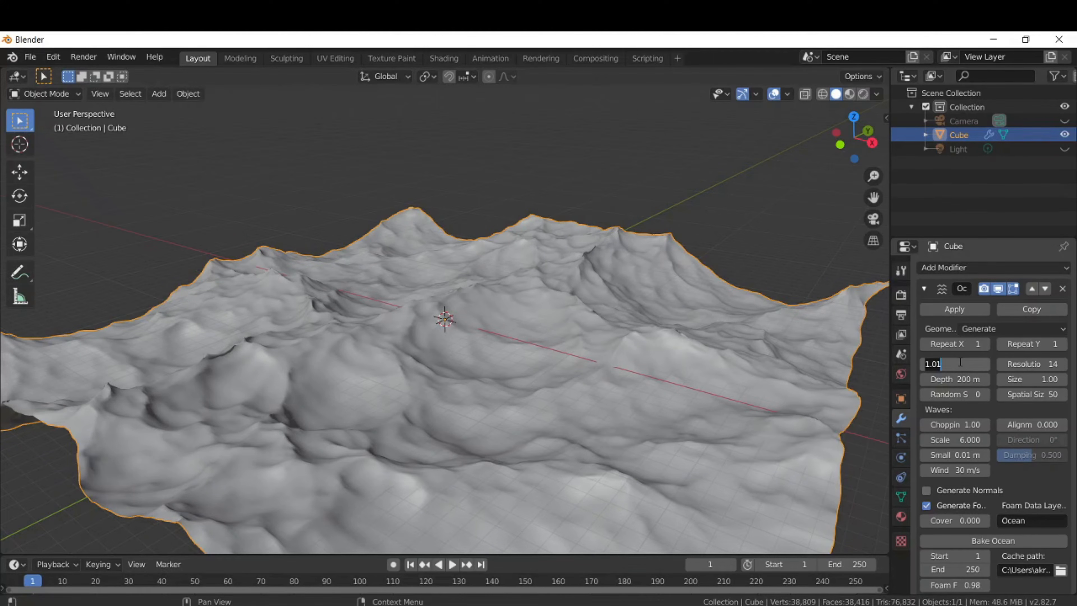
pyautogui.write('2')
pyautogui.press('Return')
pyautogui.click(959, 363)
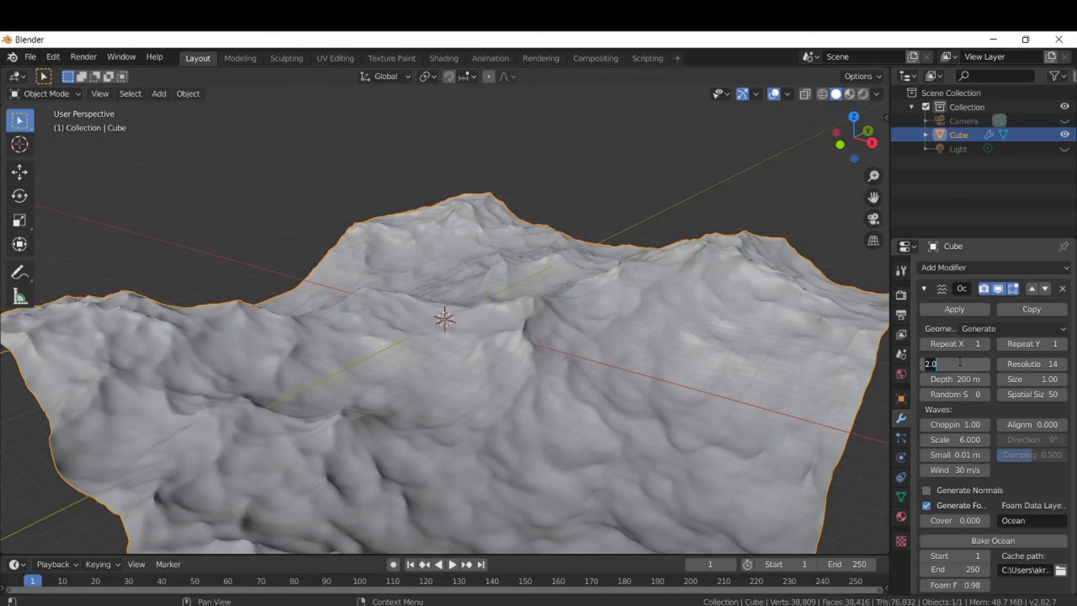
pyautogui.write('3')
pyautogui.press('Return')
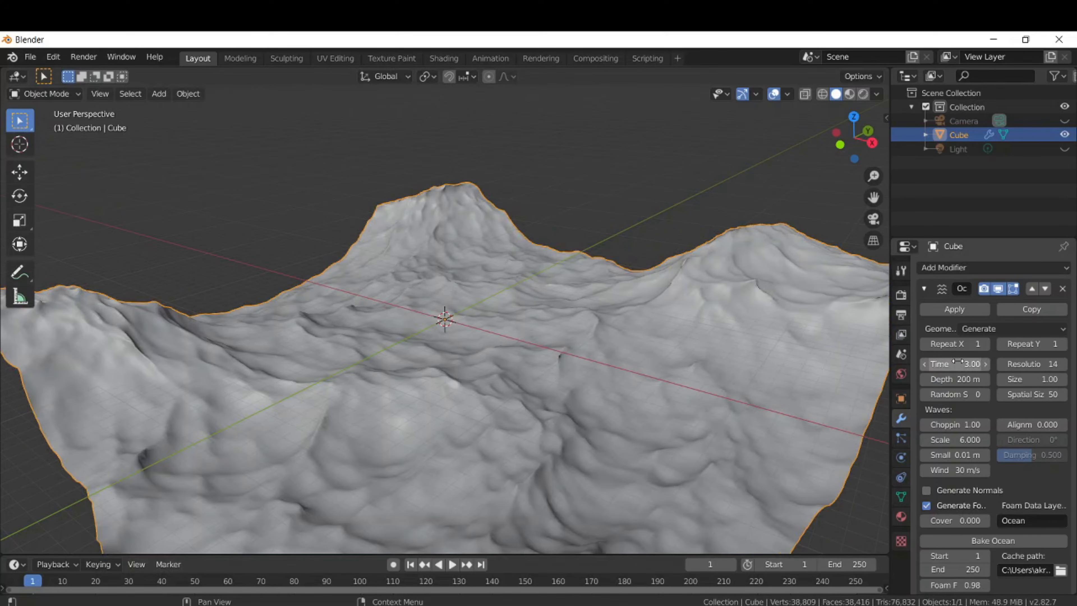
pyautogui.click(958, 361)
pyautogui.write('4')
pyautogui.press('Return')
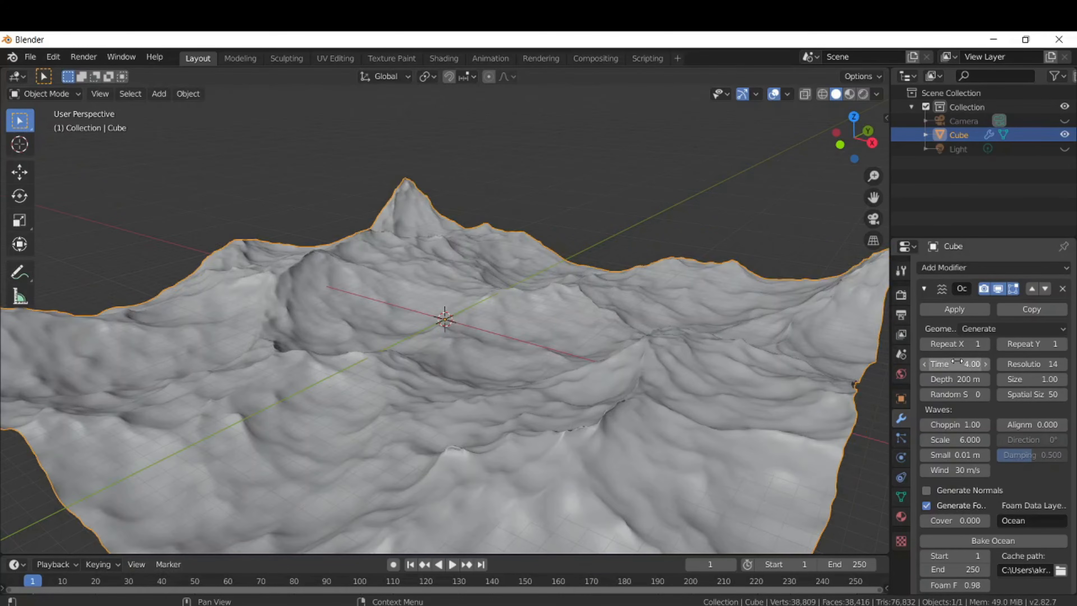
pyautogui.click(957, 362)
pyautogui.write('7')
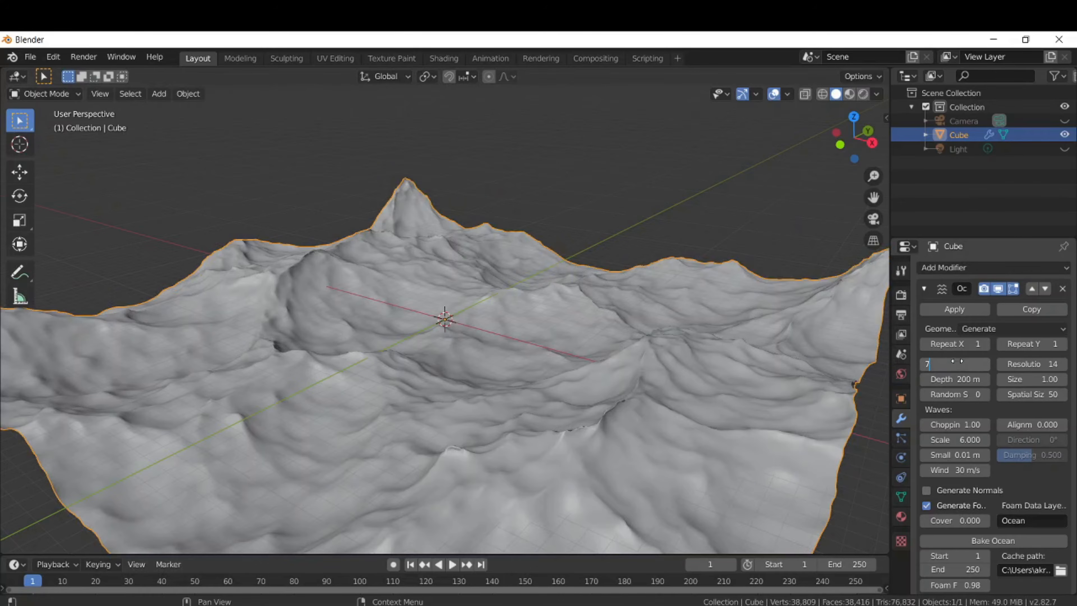
pyautogui.press('Return')
pyautogui.click(958, 361)
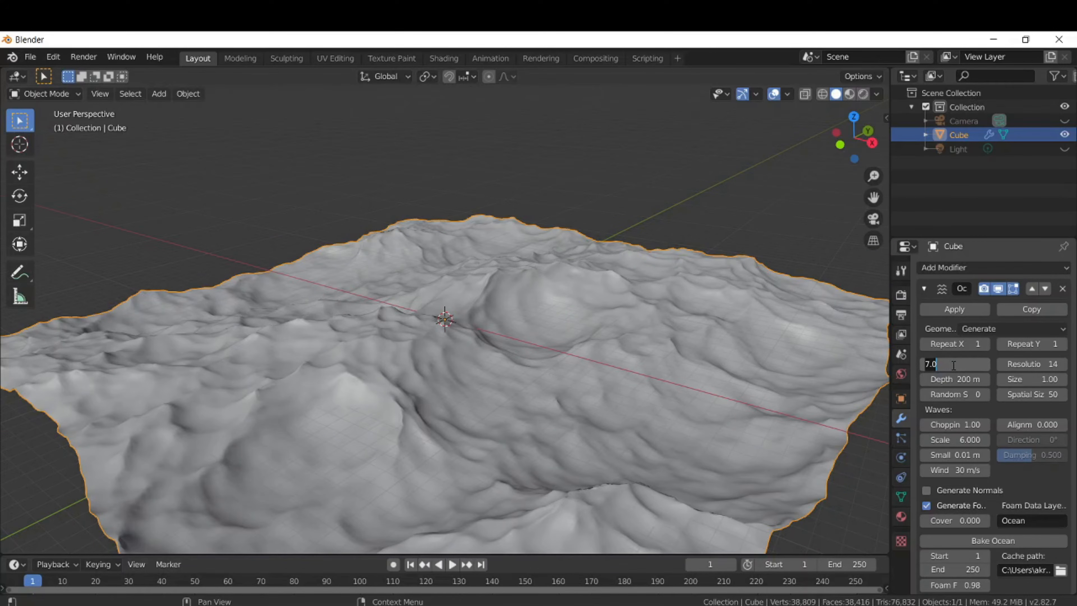
pyautogui.write('11')
pyautogui.press('Return')
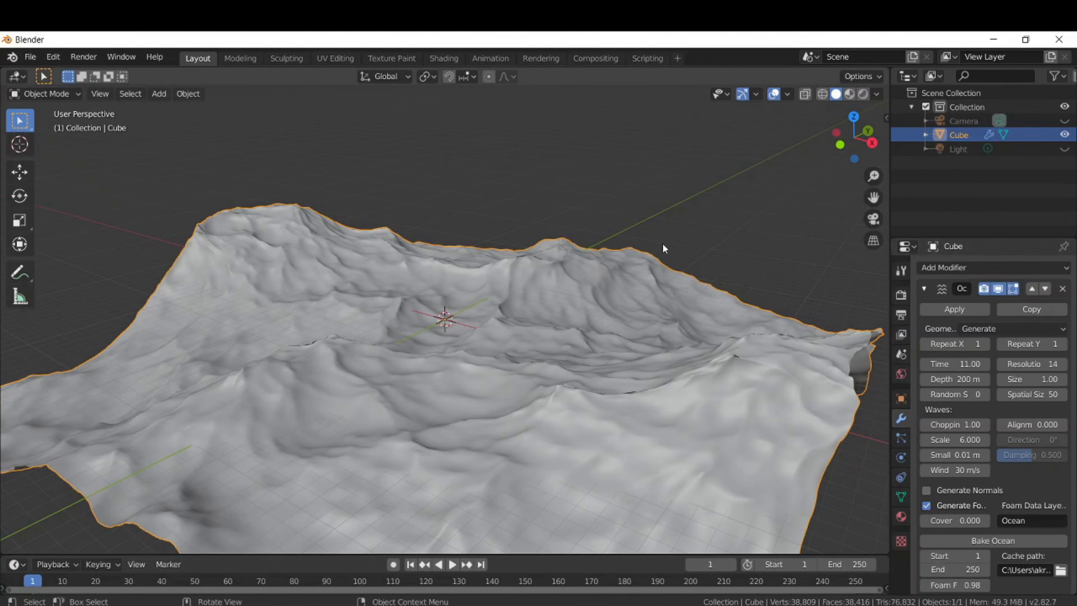
# - In the Shading workspace, move the Principled BSDF node away from the Material Output and disconnect the two
pyautogui.click(440, 58)
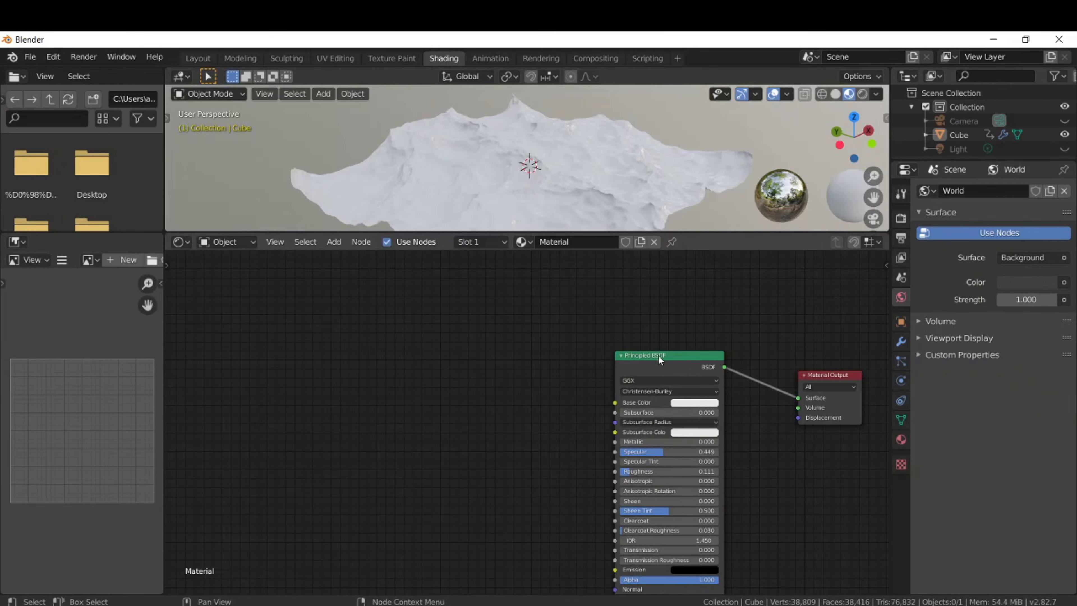
pyautogui.moveTo(658, 355); pyautogui.dragTo(596, 338)
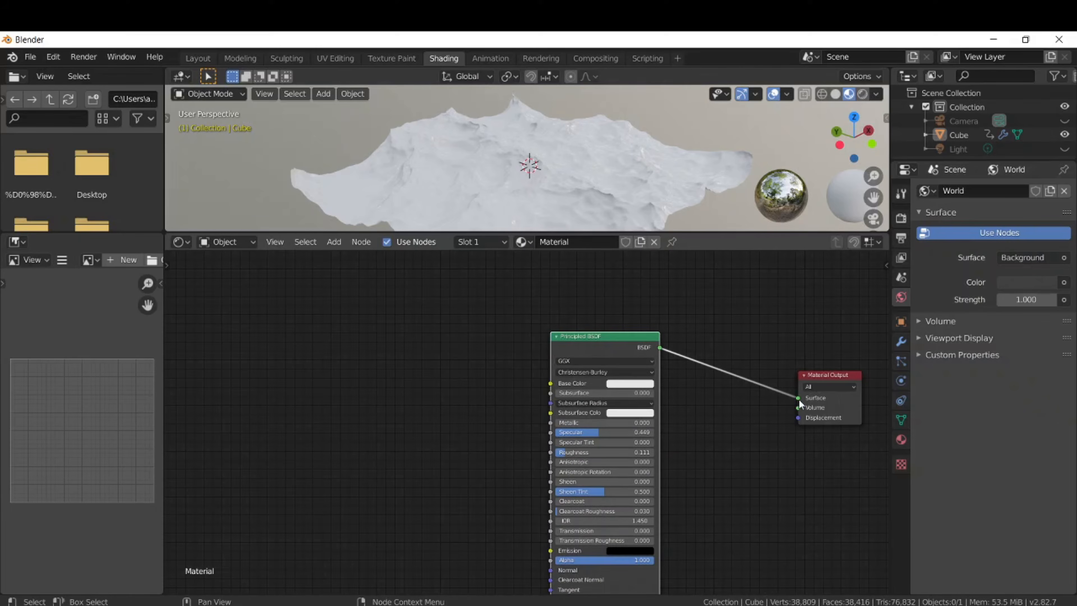
pyautogui.moveTo(799, 399); pyautogui.dragTo(762, 393)
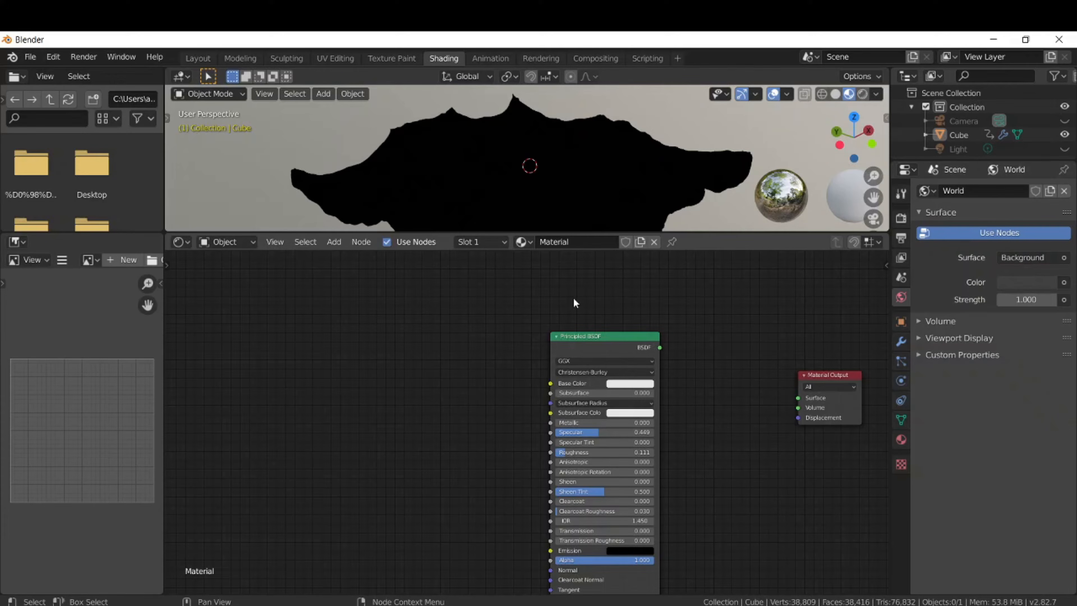
# - Add a Texture Coordinate node well to the left of the Principled BSDF node
pyautogui.click(334, 242)
pyautogui.click(373, 258)
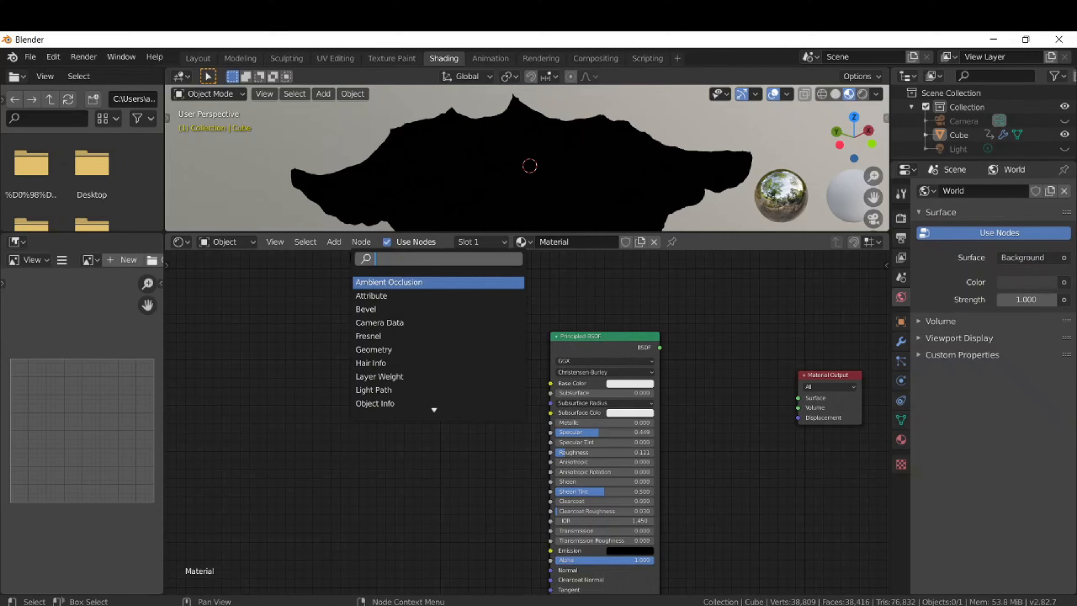
pyautogui.write('te')
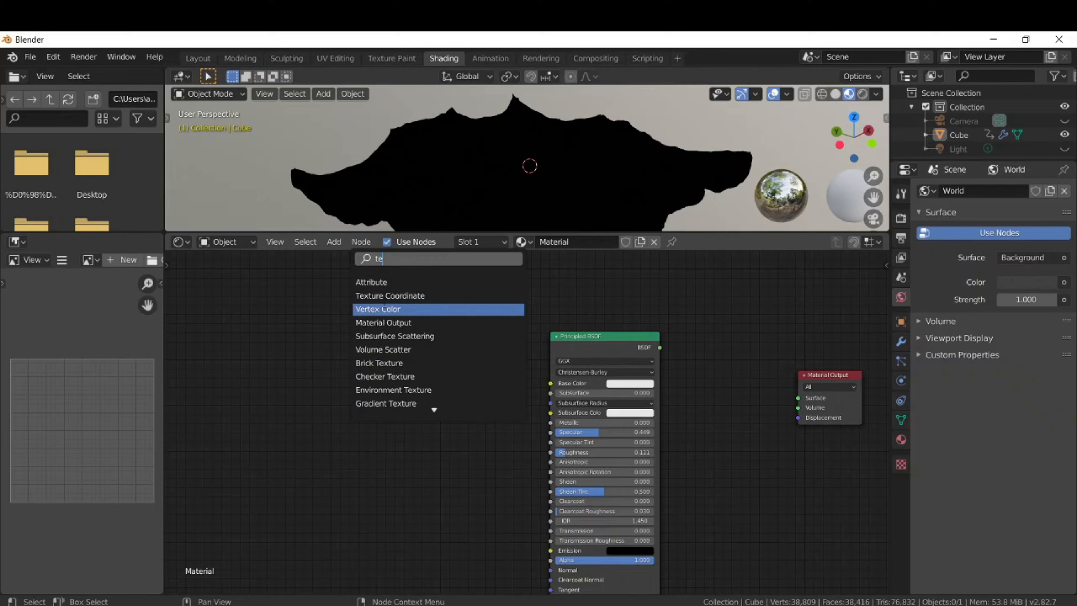
pyautogui.click(378, 297)
pyautogui.click(325, 383)
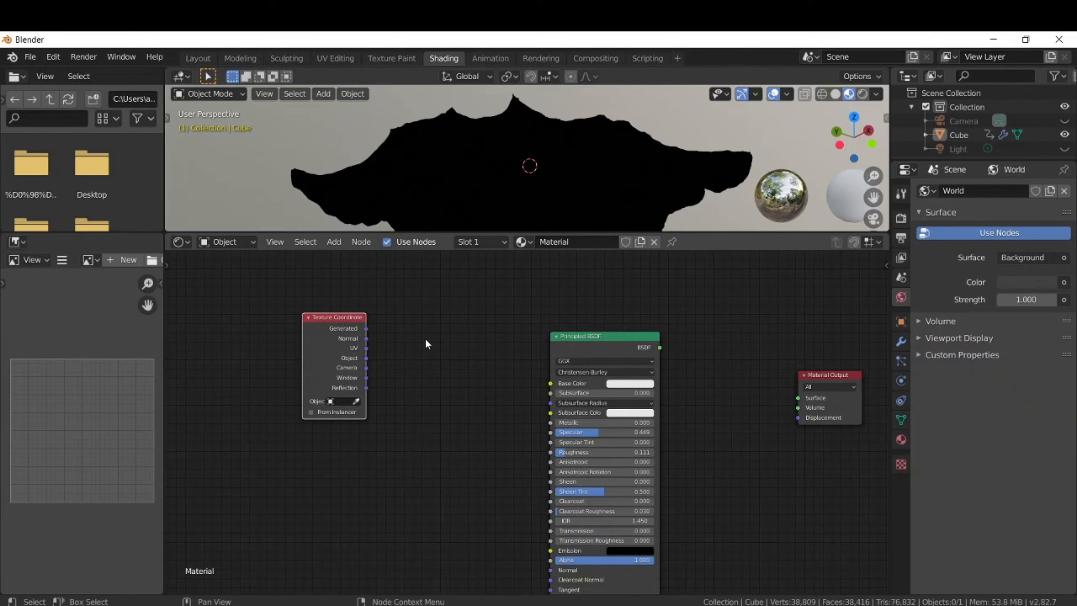
# - Add a Mapping node fed by the Texture Coordinate's Generated output, and shift both nodes further left to free up space
pyautogui.hotkey('shift', 'a')
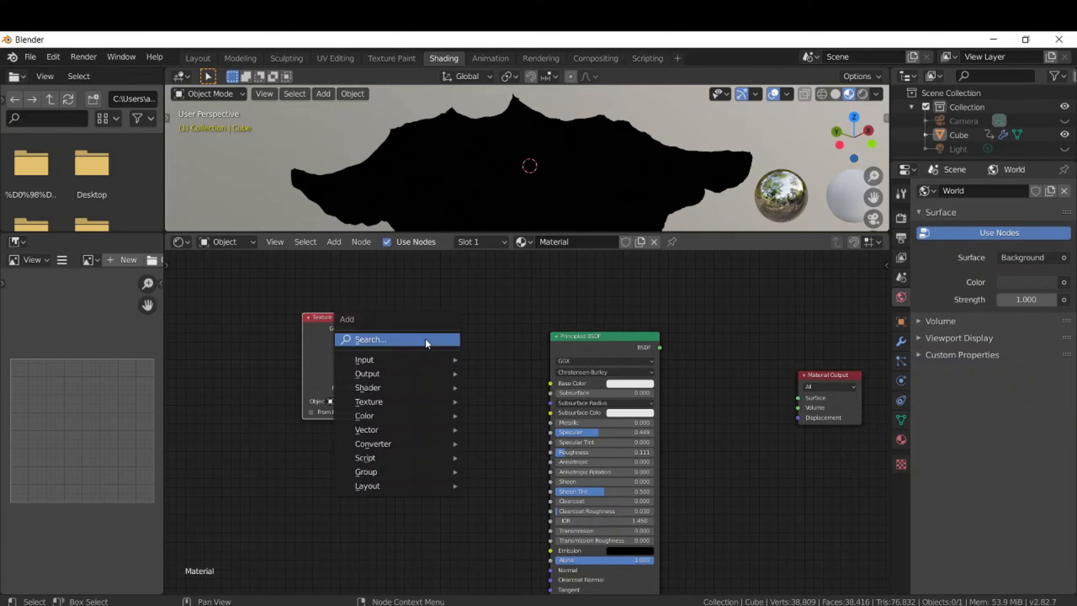
pyautogui.click(426, 342)
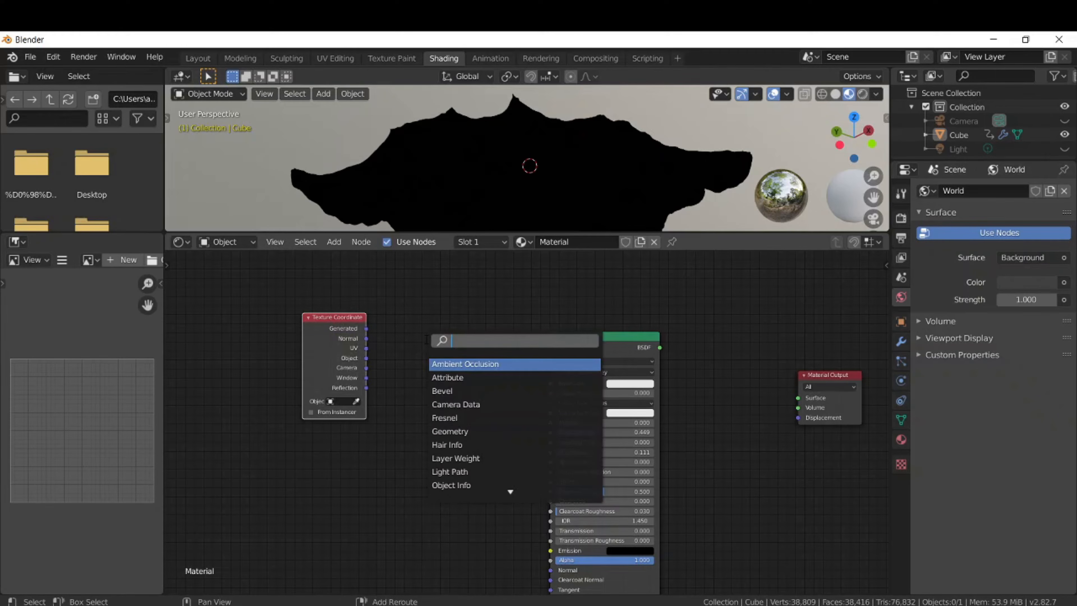
pyautogui.write('Ma')
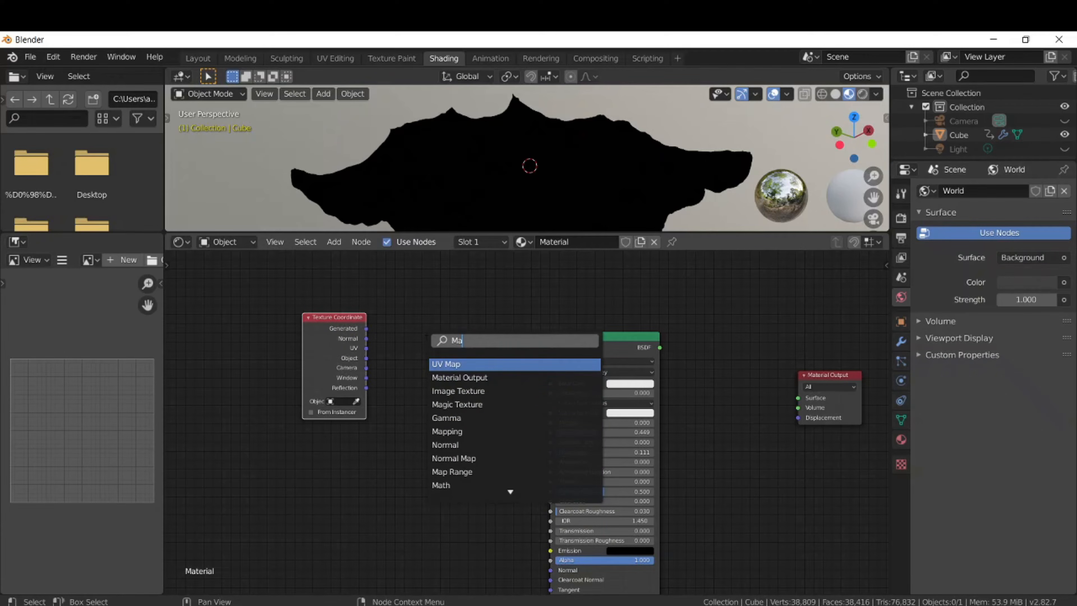
pyautogui.click(469, 432)
pyautogui.click(393, 333)
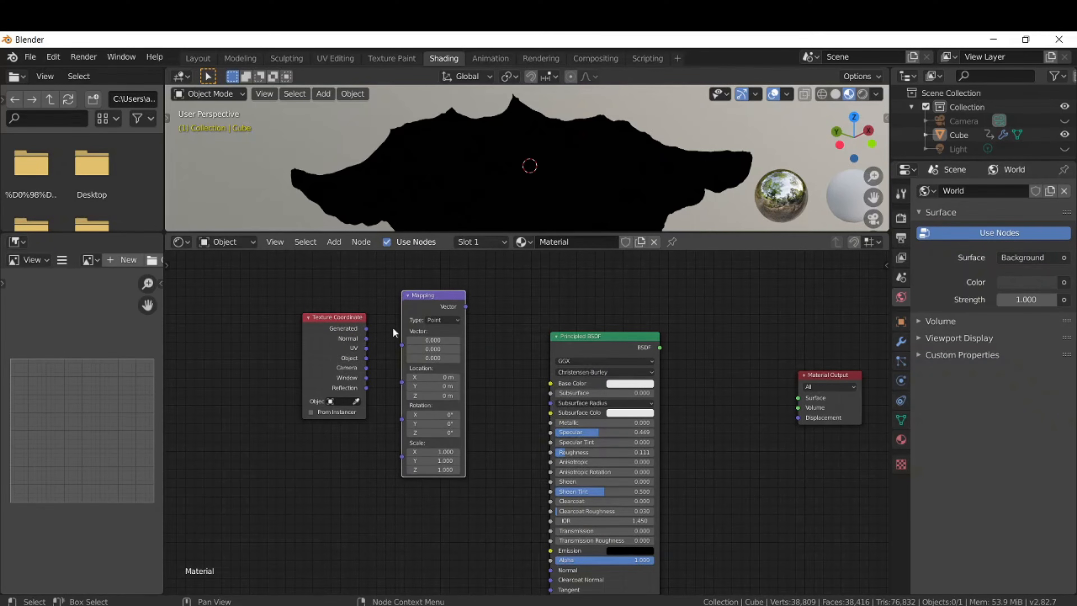
pyautogui.moveTo(368, 330); pyautogui.dragTo(402, 345)
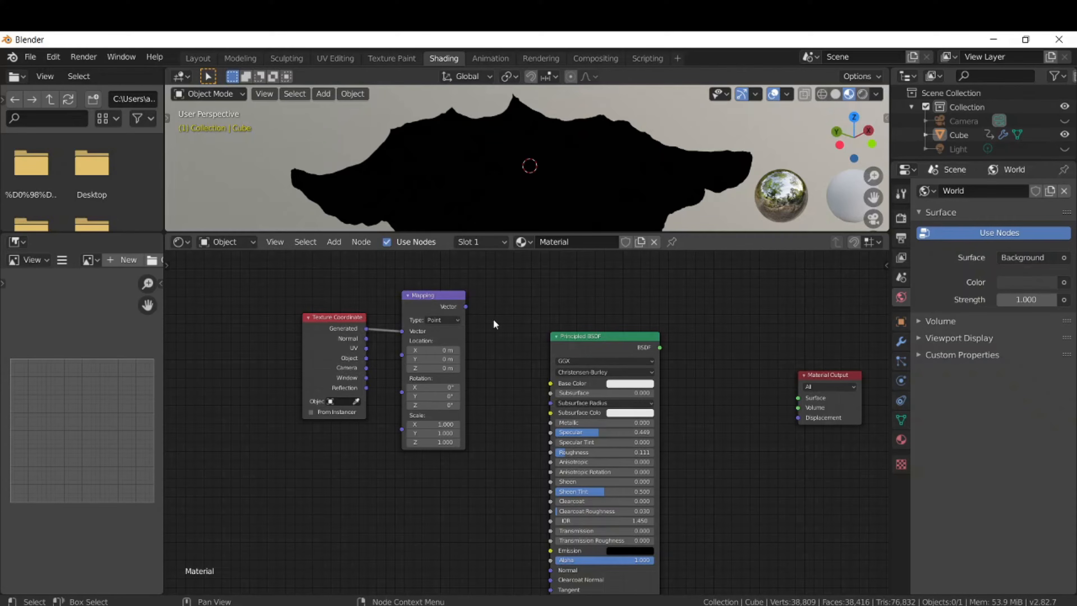
pyautogui.moveTo(342, 317); pyautogui.dragTo(215, 319)
pyautogui.moveTo(428, 295); pyautogui.dragTo(289, 295)
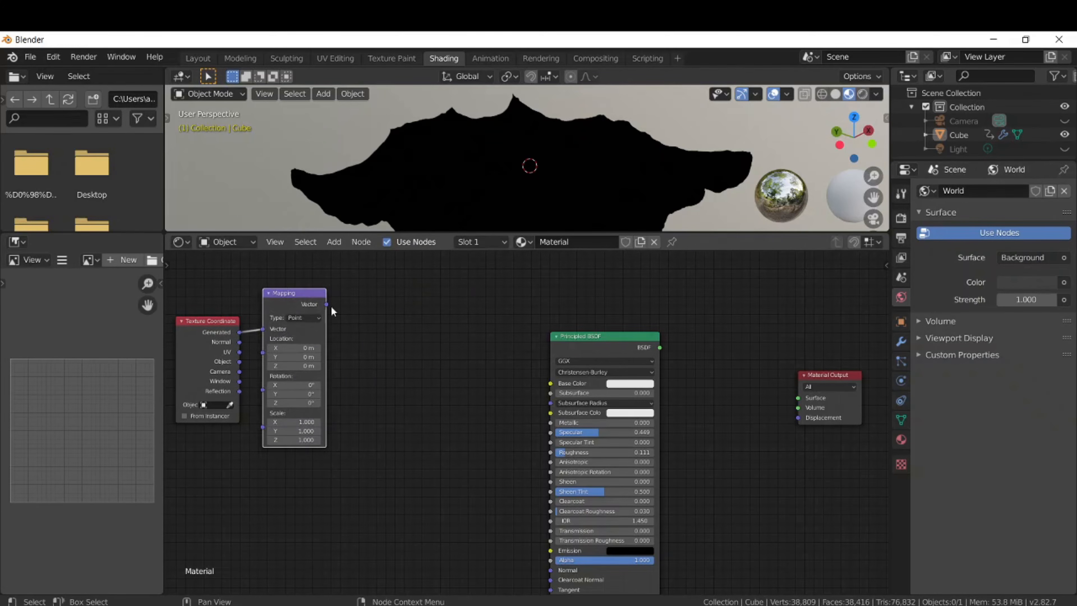
# - Add a Separate XYZ node beside the Mapping node and connect the Mapping's Vector output to its Vector input
pyautogui.hotkey('shift', 'a')
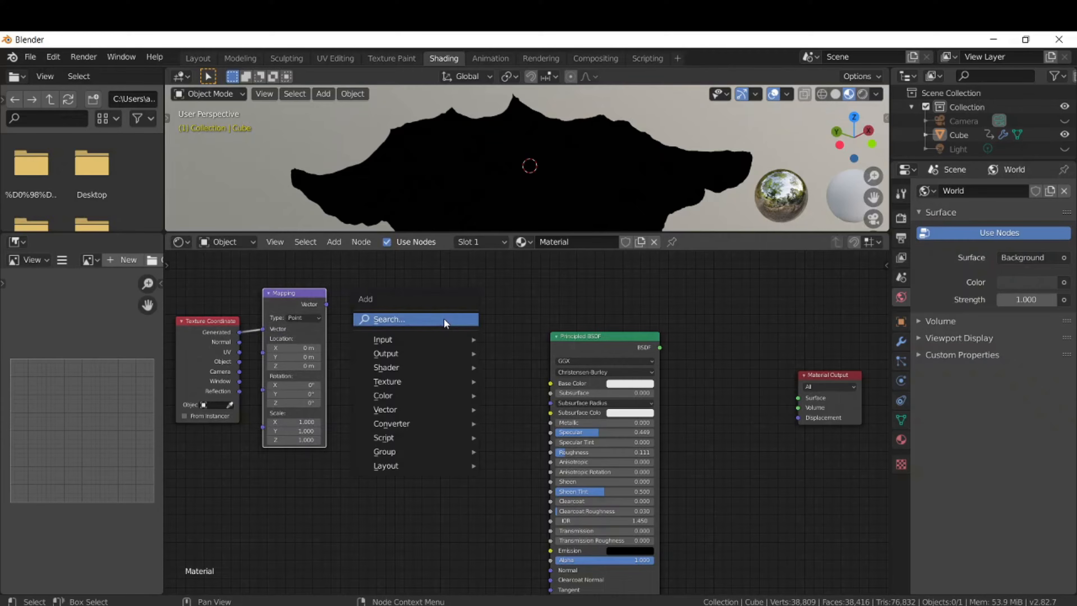
pyautogui.click(445, 324)
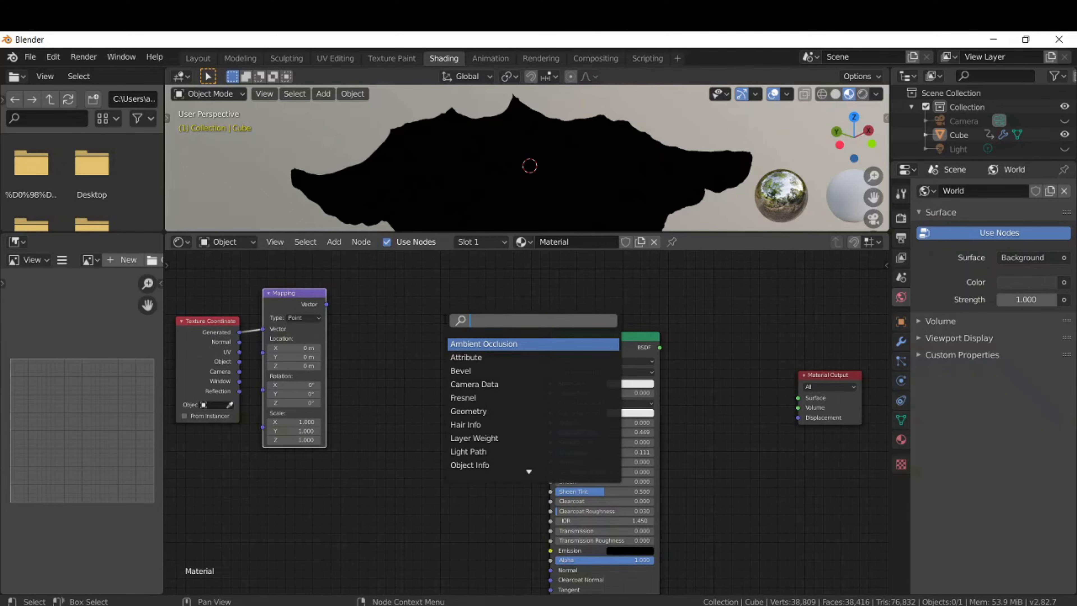
pyautogui.write('se')
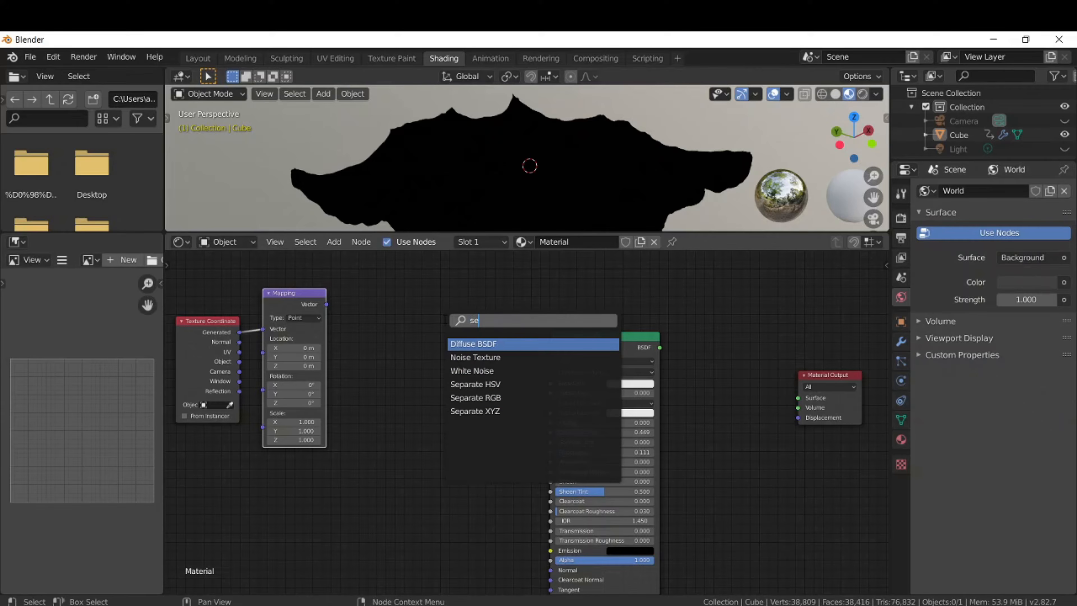
pyautogui.click(487, 409)
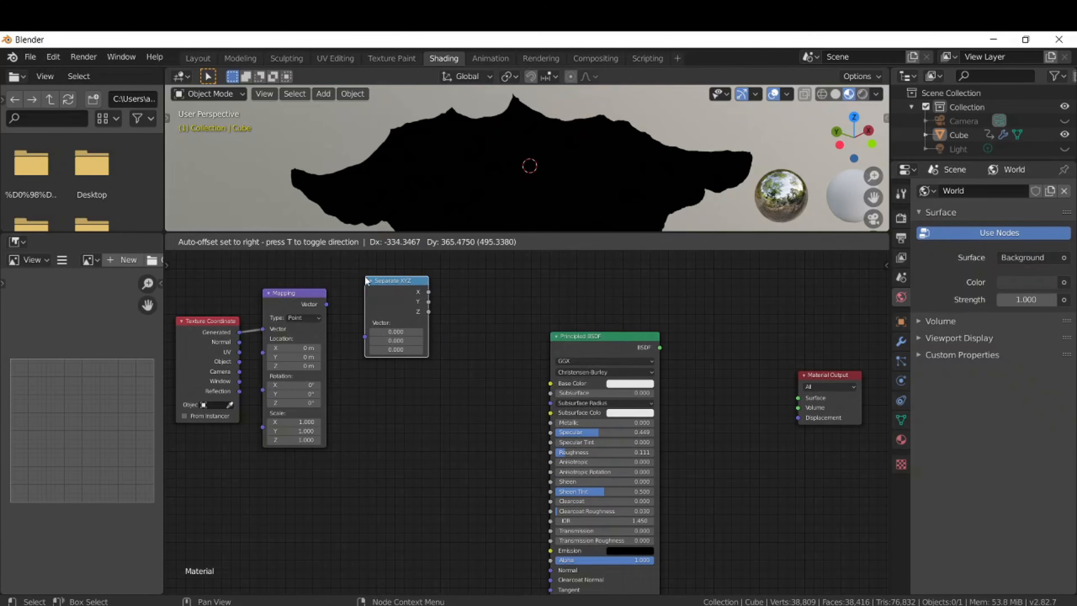
pyautogui.click(397, 316)
pyautogui.moveTo(327, 305); pyautogui.dragTo(364, 337)
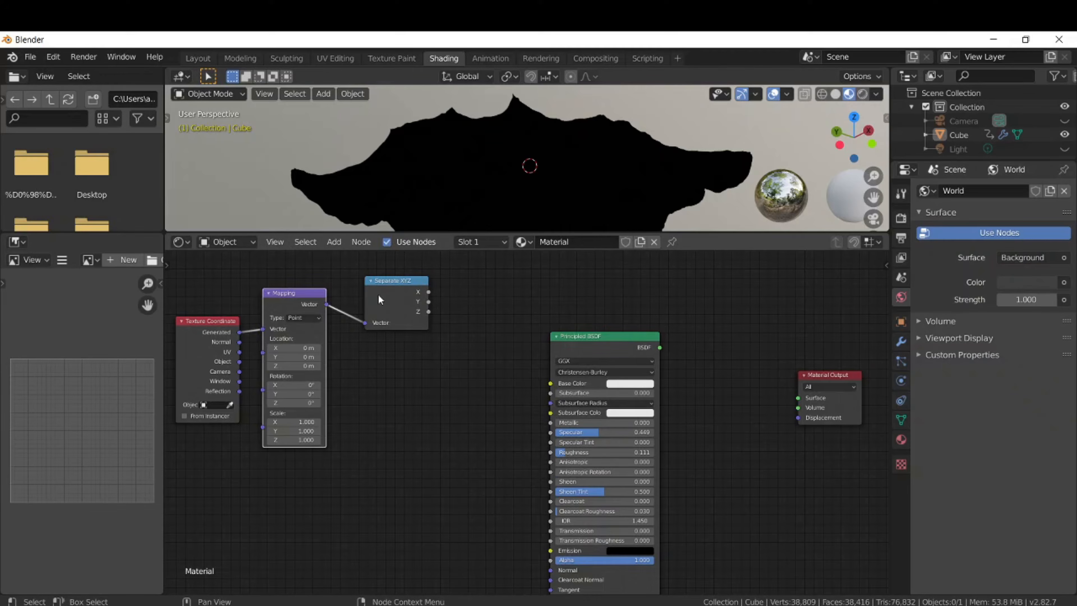
pyautogui.moveTo(389, 281); pyautogui.dragTo(369, 282)
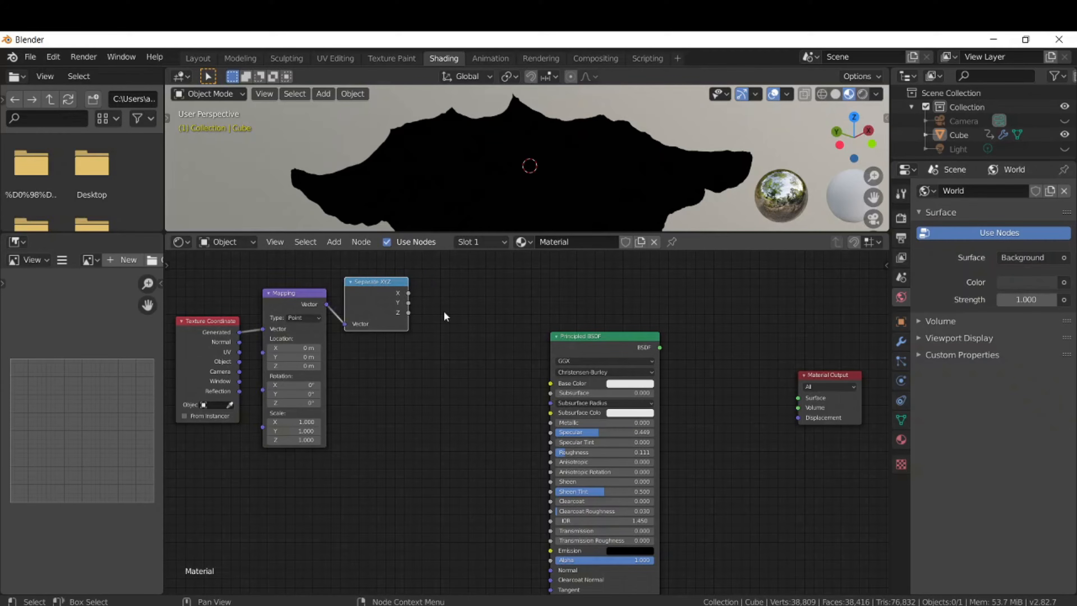
# - Add a ColorRamp node with its Fac fed by Separate XYZ's Z output, and move the Principled BSDF aside to make room
pyautogui.hotkey('shift', 'a')
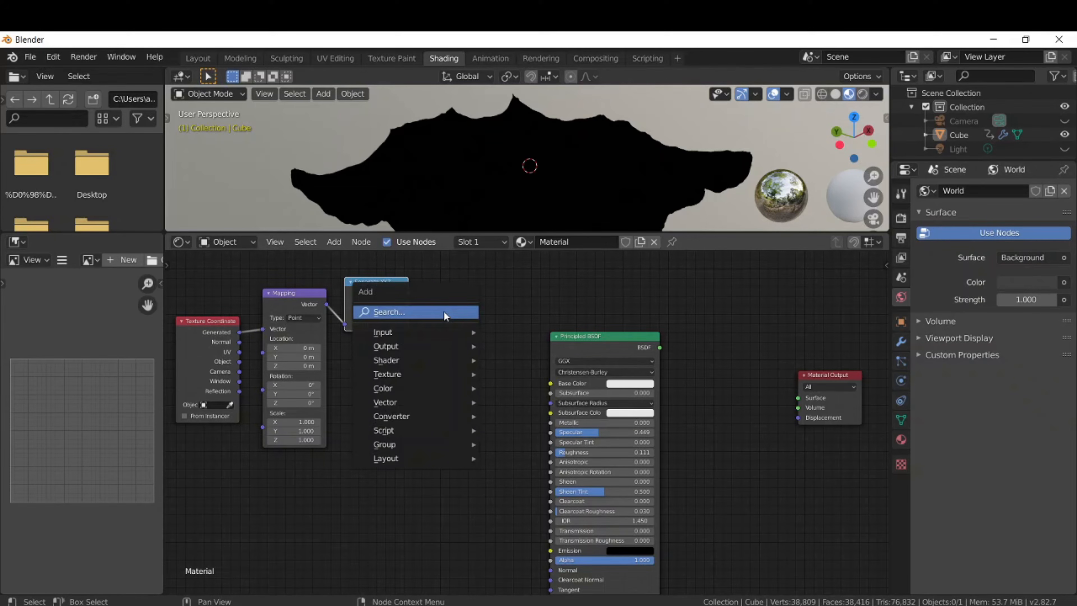
pyautogui.click(444, 313)
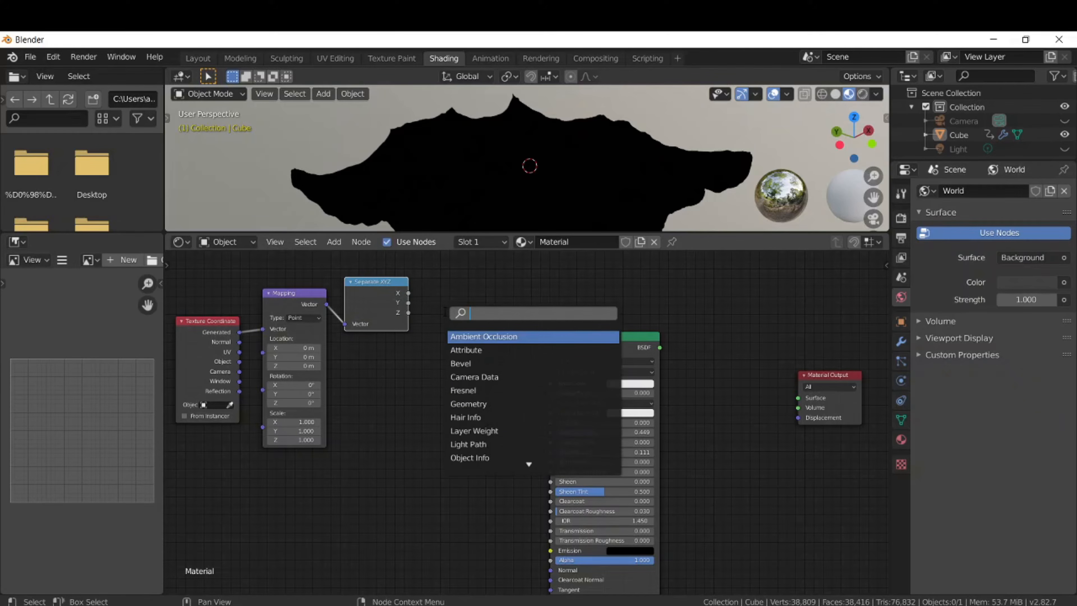
pyautogui.write('co')
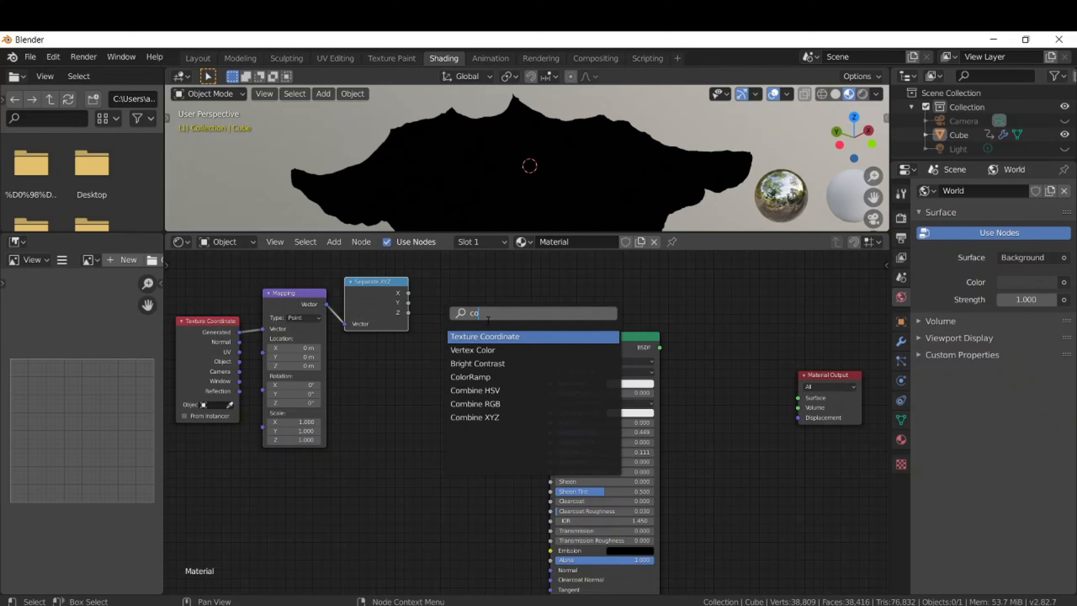
pyautogui.click(488, 377)
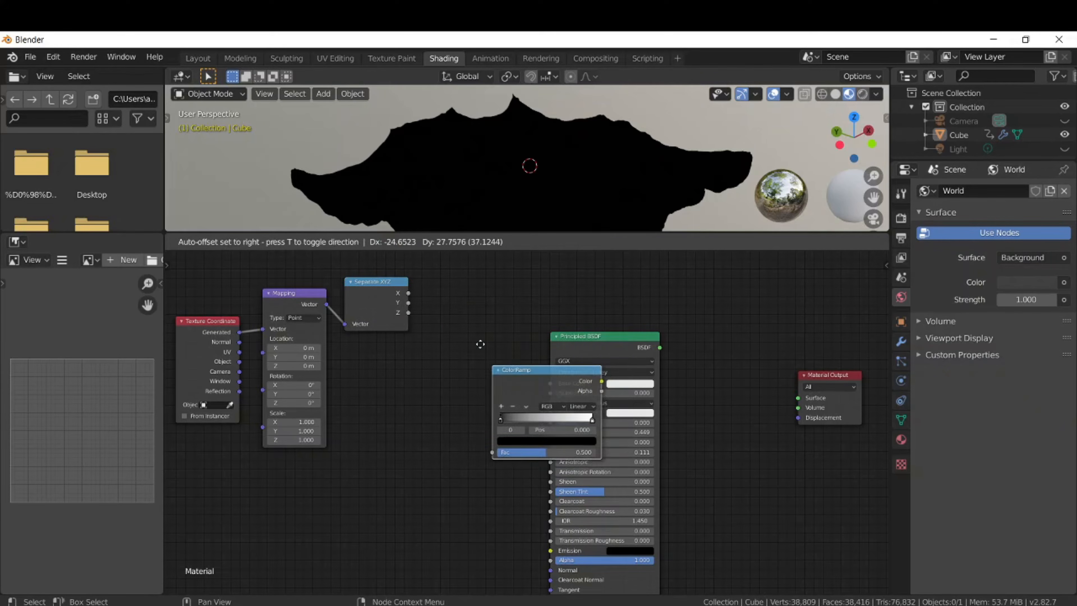
pyautogui.click(446, 283)
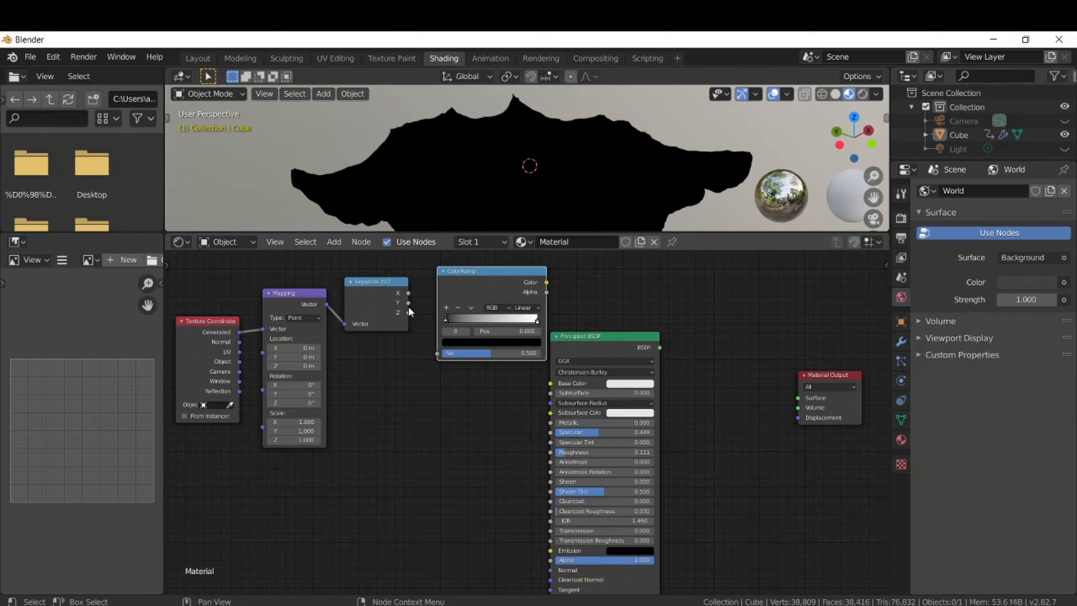
pyautogui.moveTo(409, 312); pyautogui.dragTo(435, 351)
pyautogui.moveTo(587, 335); pyautogui.dragTo(699, 323)
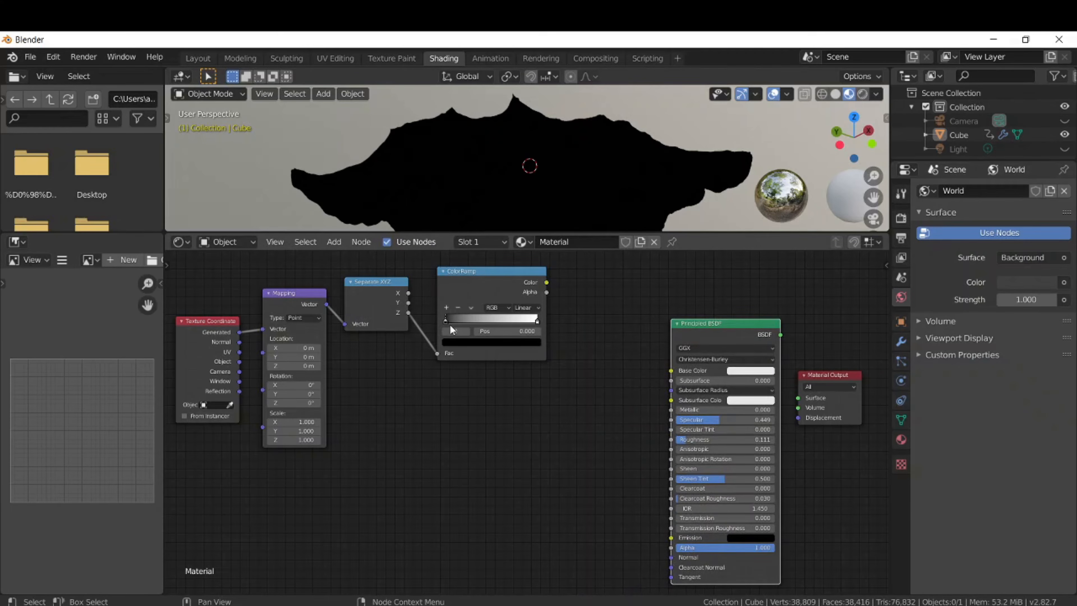
# - Set the ColorRamp's first color stop to the dark teal R 0.03, G 0.15, B 0.22
pyautogui.click(448, 342)
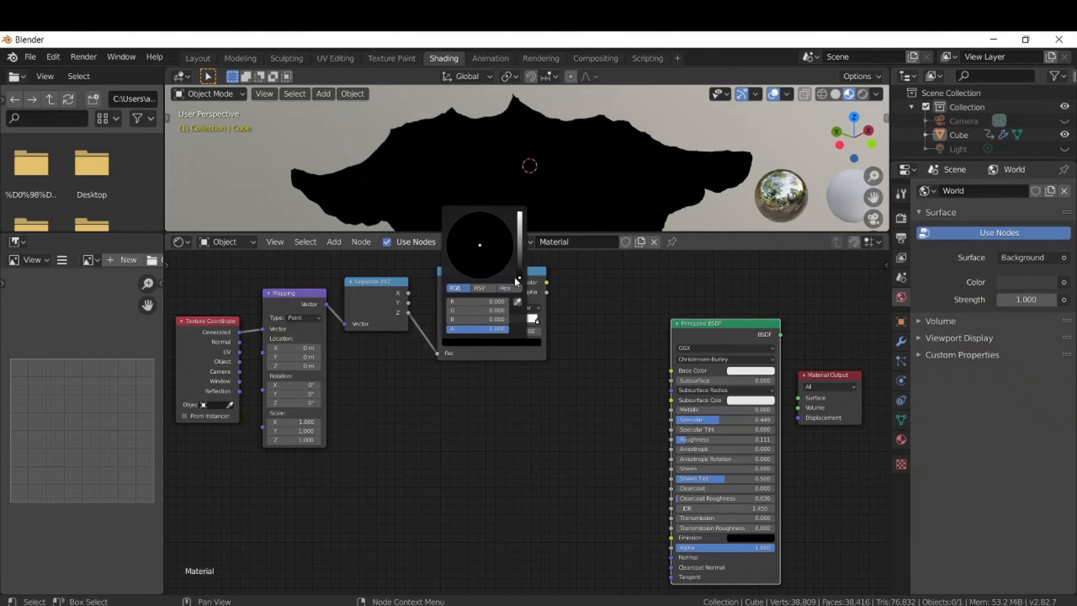
pyautogui.click(484, 302)
pyautogui.write('3')
pyautogui.click(473, 310)
pyautogui.write('0.0')
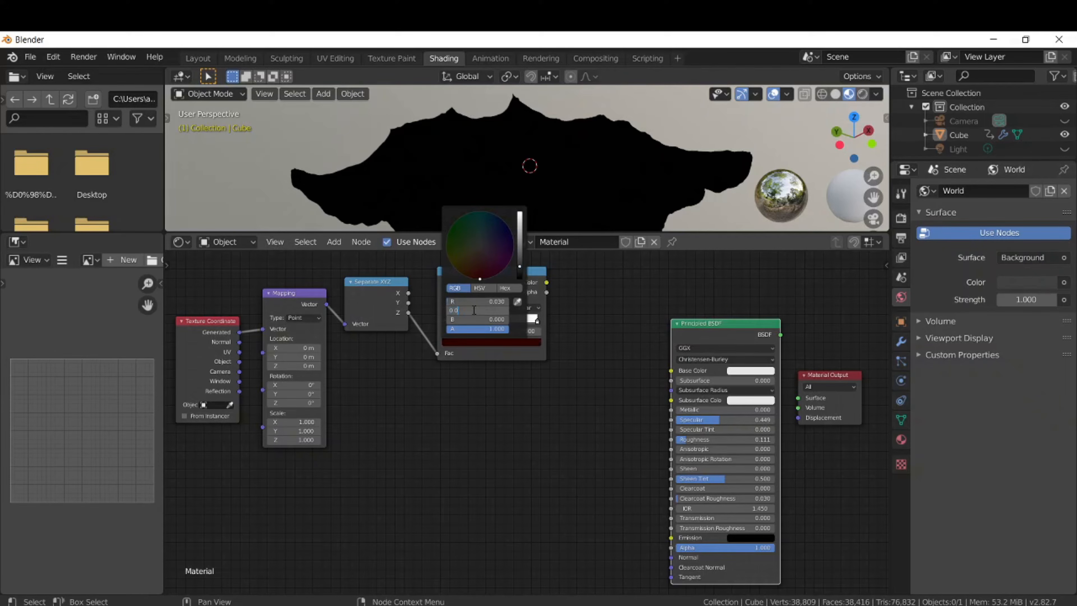
pyautogui.write('15')
pyautogui.click(466, 318)
pyautogui.write('0.0')
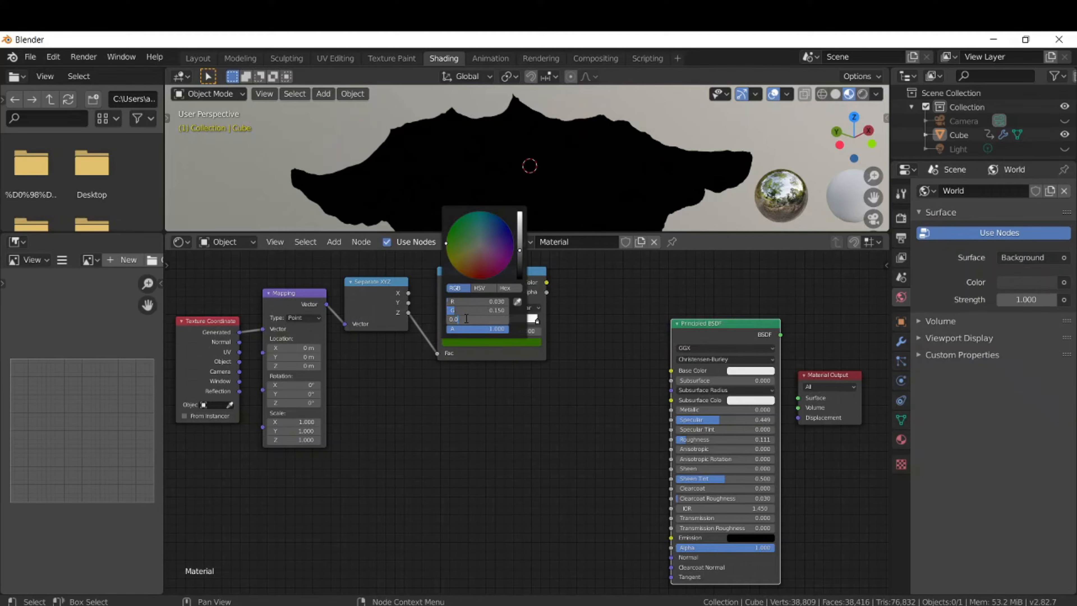
pyautogui.write('22')
pyautogui.press('Return')
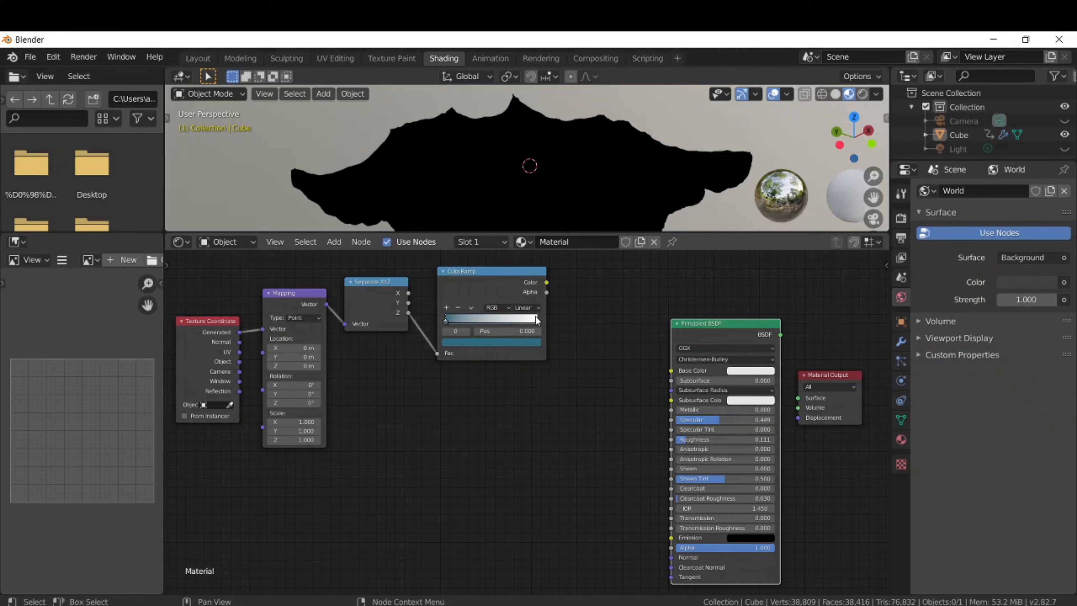
# - Set the ColorRamp's last color stop to R 0.03, G 0.15, B 0.22, and raise its brightness to a lighter blue
pyautogui.click(536, 319)
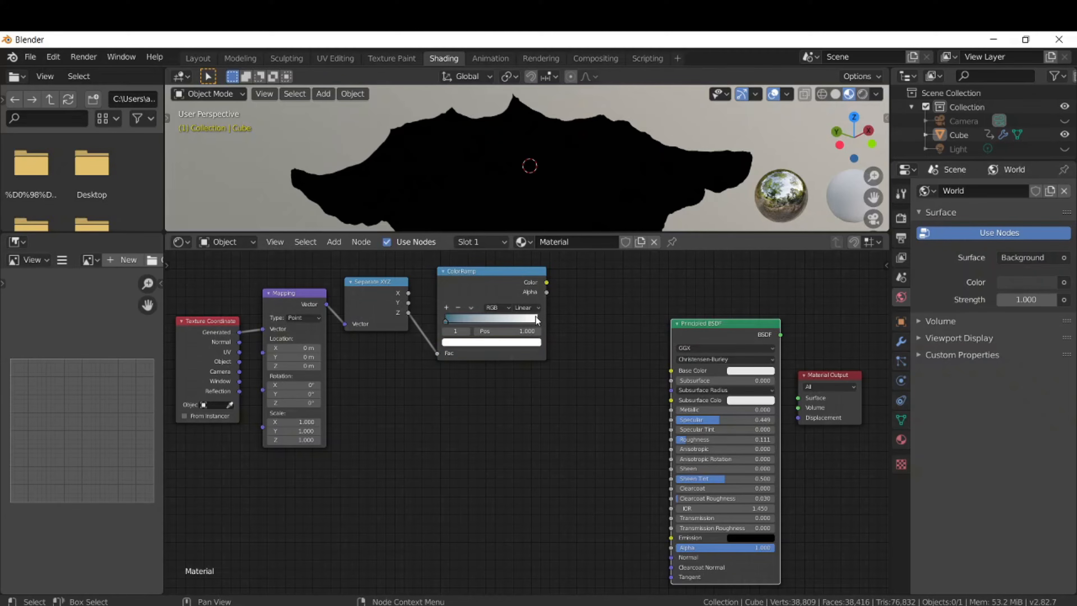
pyautogui.click(530, 344)
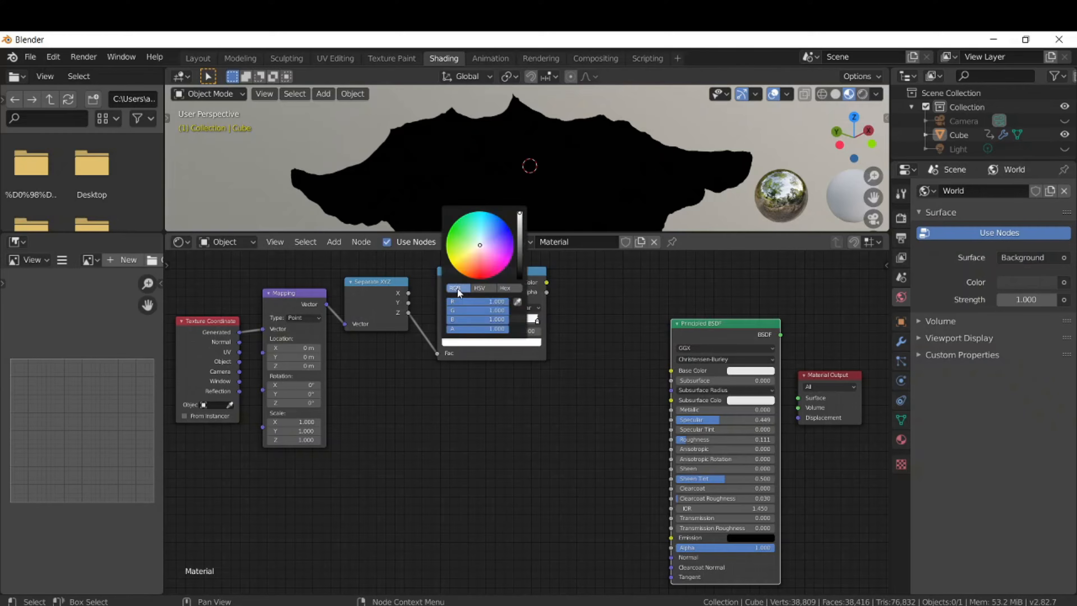
pyautogui.click(468, 305)
pyautogui.press('BackSpace')
pyautogui.press('BackSpace')
pyautogui.press('BackSpace')
pyautogui.write('0.0')
pyautogui.click(468, 311)
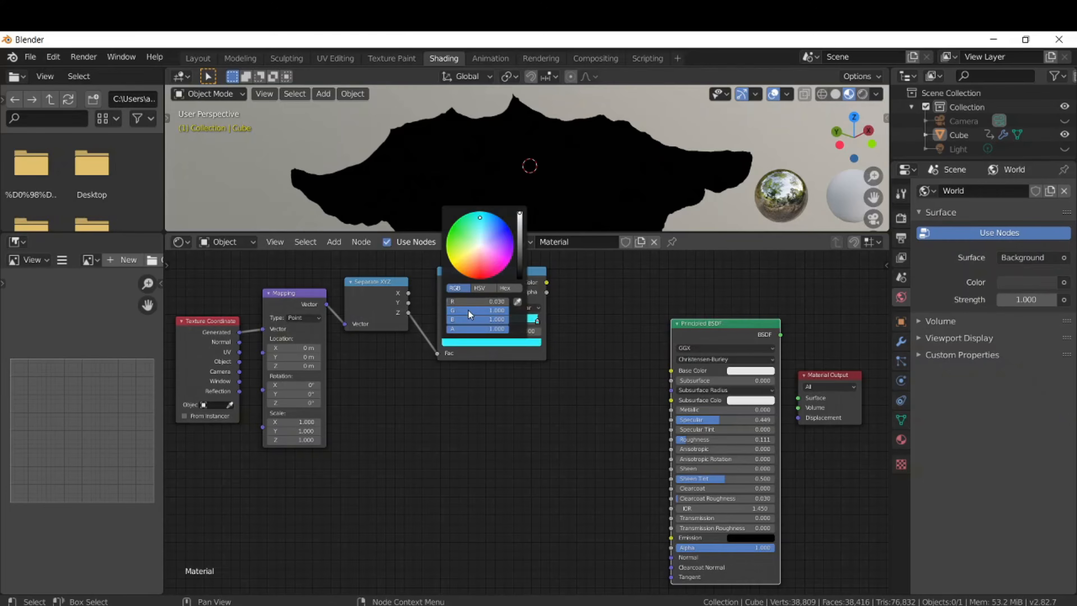
pyautogui.click(467, 311)
pyautogui.click(468, 312)
pyautogui.press('BackSpace')
pyautogui.write('0')
pyautogui.press('BackSpace')
pyautogui.press('BackSpace')
pyautogui.write('.15')
pyautogui.press('Return')
pyautogui.click(462, 321)
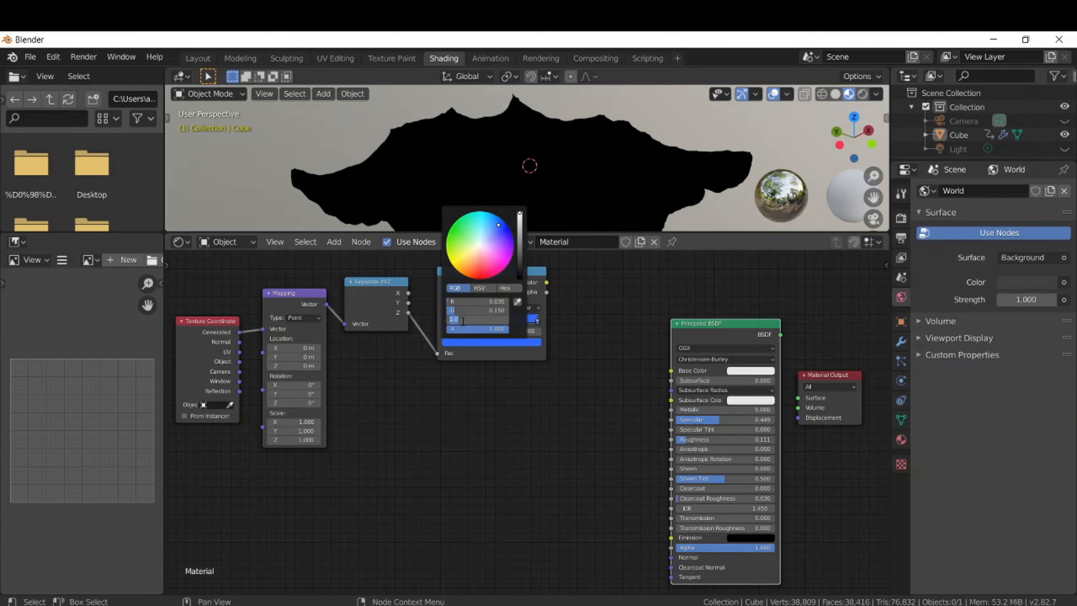
pyautogui.write('0.22')
pyautogui.press('Return')
pyautogui.moveTo(519, 249); pyautogui.dragTo(519, 217)
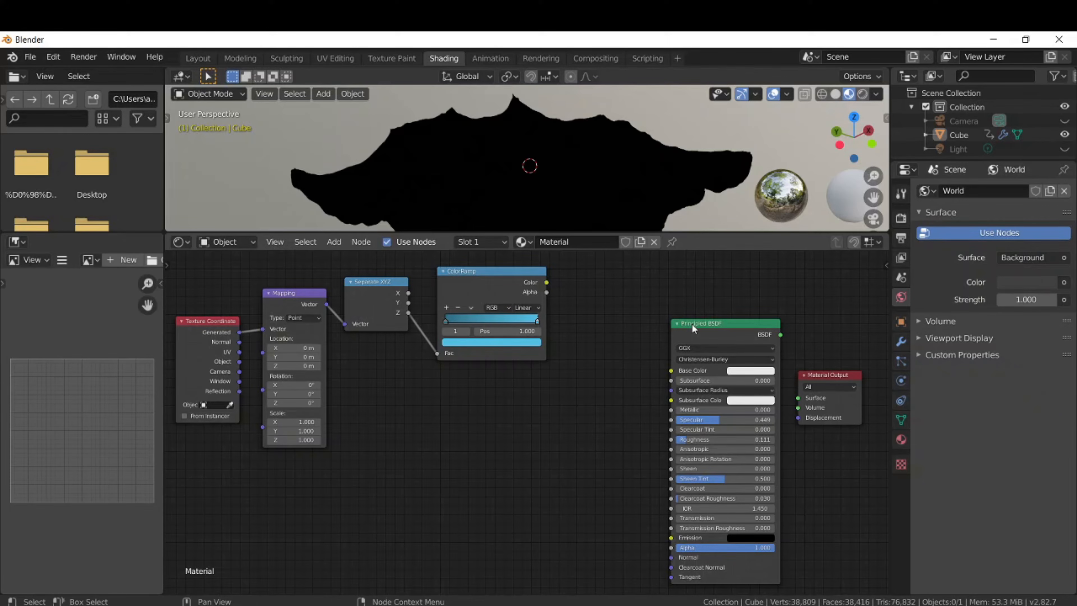
# - Place the Principled BSDF next to the ColorRamp and connect the ramp's Color output to Base Color
pyautogui.moveTo(692, 325); pyautogui.dragTo(618, 279)
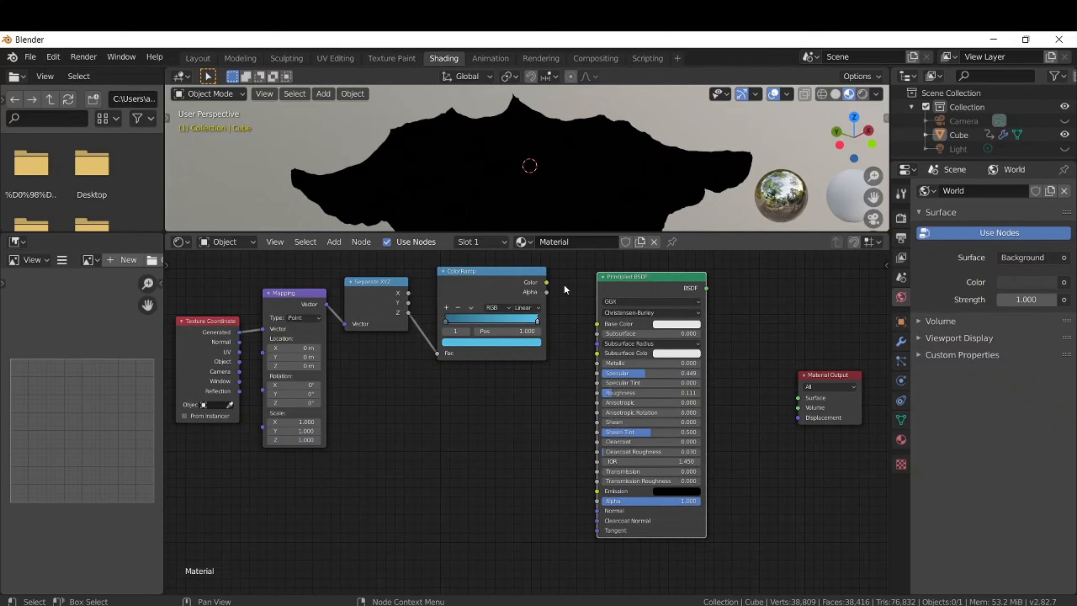
pyautogui.moveTo(547, 282); pyautogui.dragTo(598, 323)
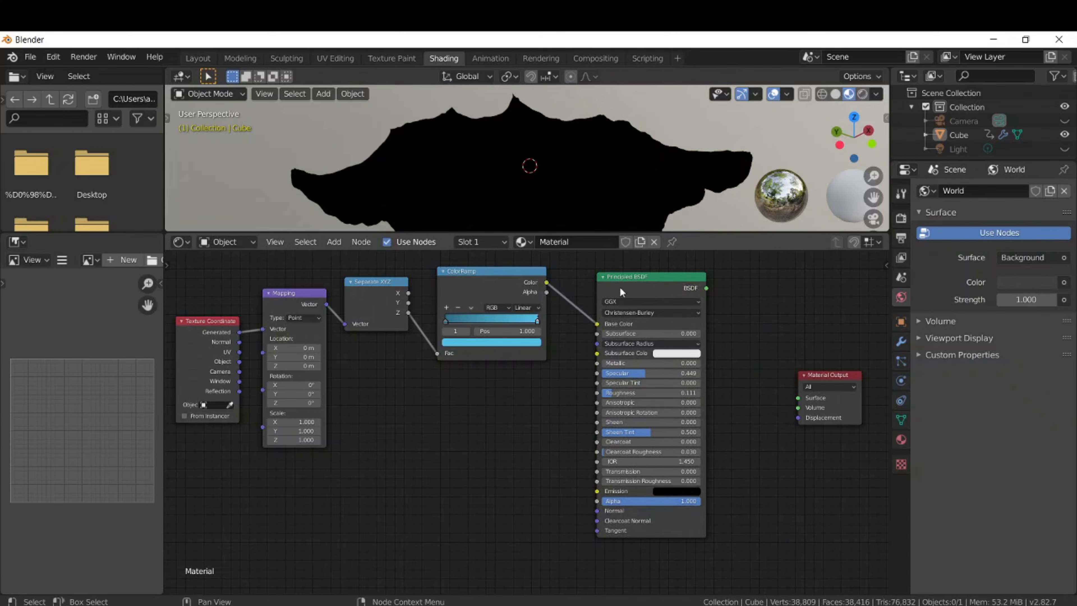
pyautogui.moveTo(621, 276); pyautogui.dragTo(593, 274)
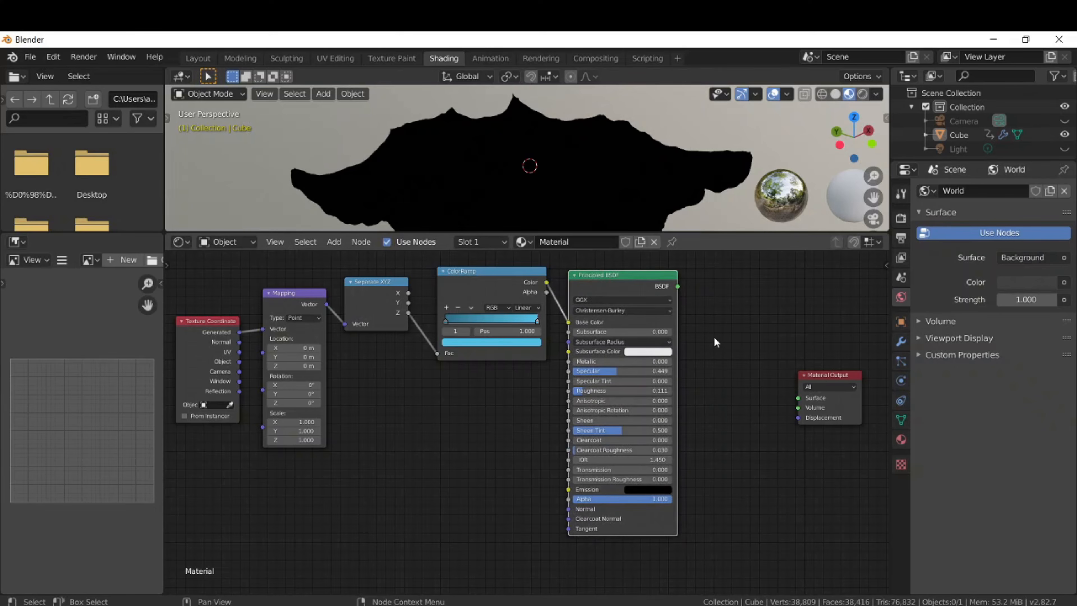
# - Add a Mix Shader node after the Principled BSDF and connect the BSDF output to its first Shader input
pyautogui.hotkey('shift', 'a')
pyautogui.click(716, 342)
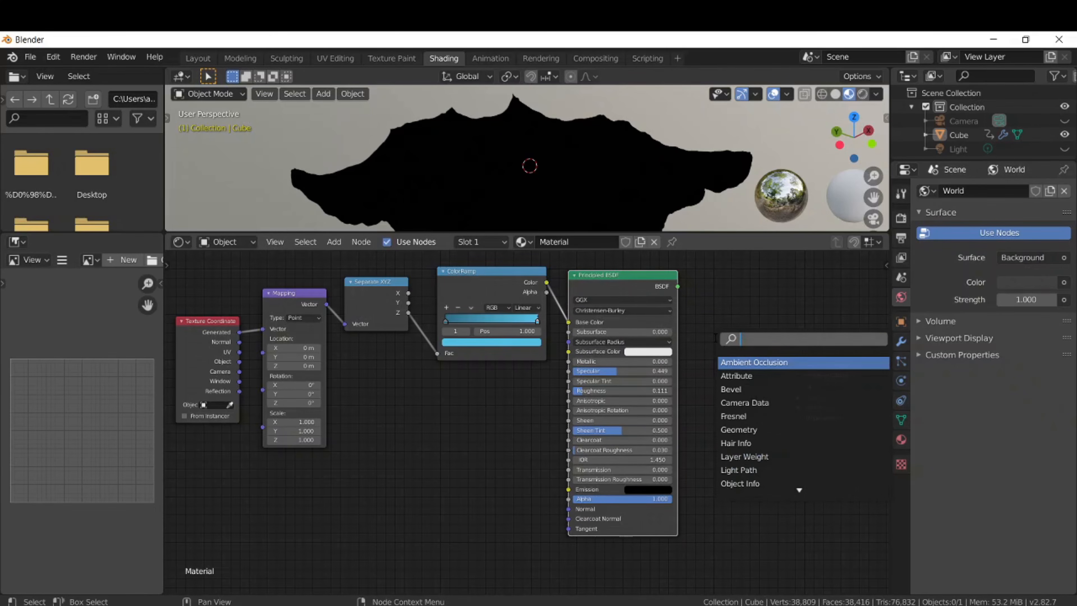
pyautogui.write('mi')
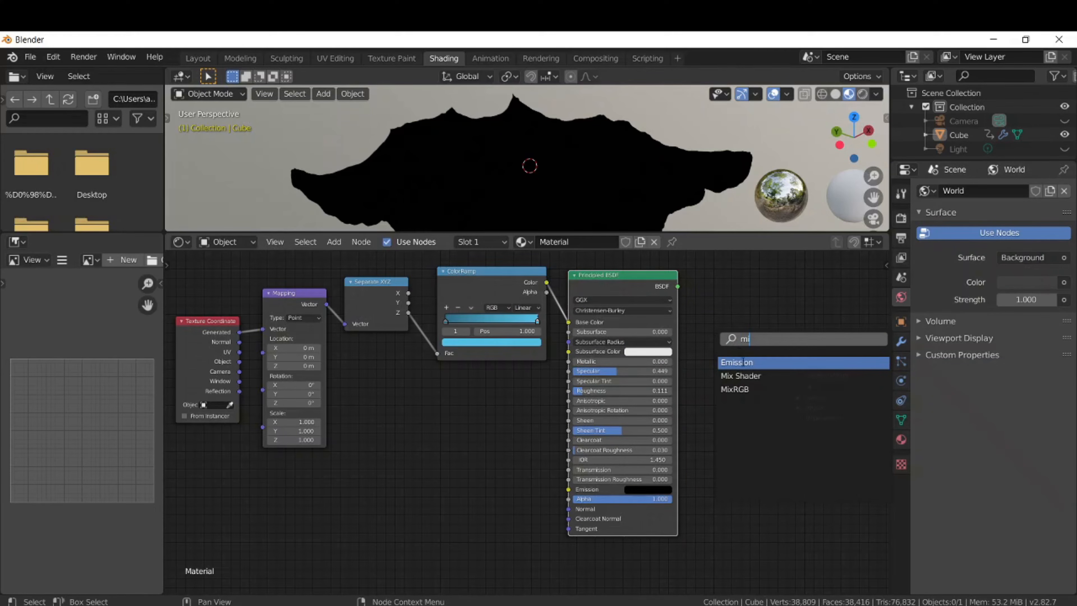
pyautogui.click(742, 375)
pyautogui.click(709, 300)
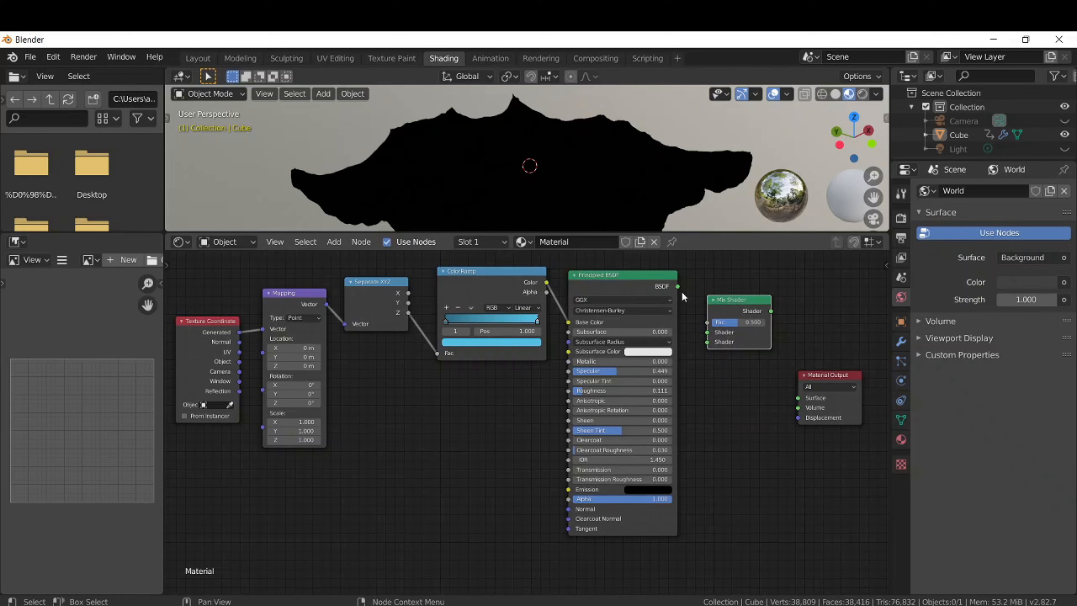
pyautogui.moveTo(677, 287); pyautogui.dragTo(707, 333)
# - Move the Material Output beside the Mix Shader and connect the mixed Shader output to its Surface input
pyautogui.moveTo(827, 377); pyautogui.dragTo(841, 301)
pyautogui.moveTo(771, 312); pyautogui.dragTo(813, 323)
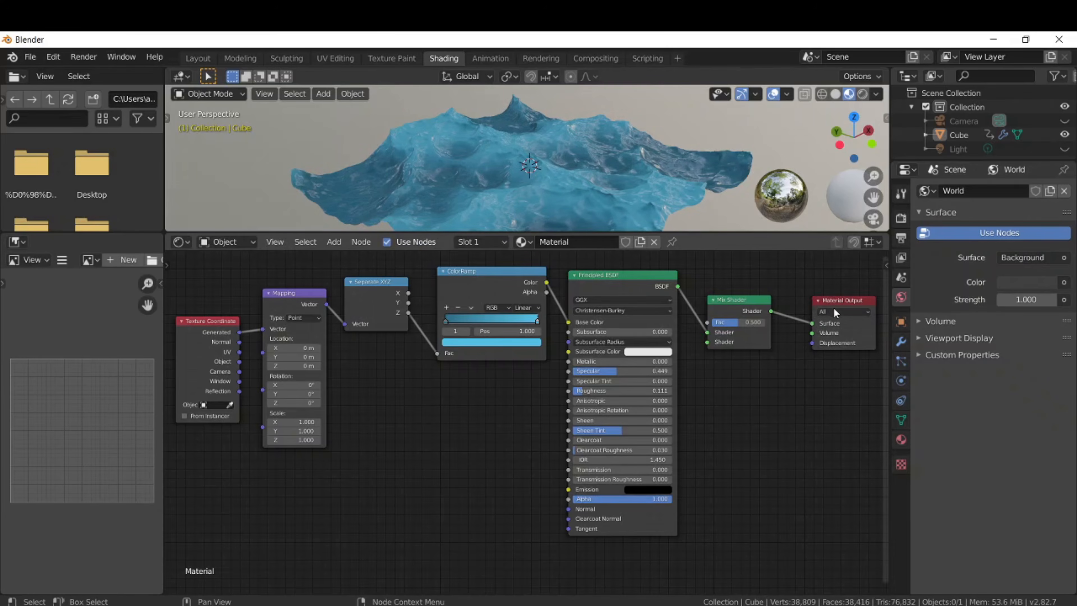
pyautogui.scroll(-1, 737, 379)
pyautogui.moveTo(737, 379); pyautogui.dragTo(728, 455, button='middle')
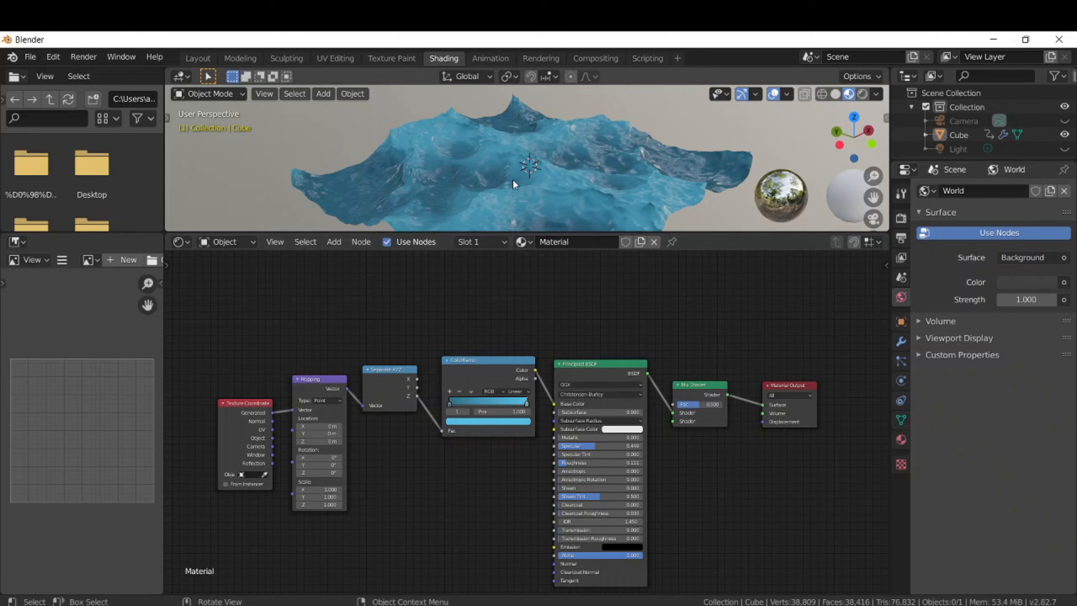
# - Raise the Principled BSDF's Roughness to 0.129 and its Specular to 0.485
pyautogui.moveTo(547, 186)
pyautogui.mouseDown(button='middle')
pyautogui.moveTo(551, 196)
pyautogui.moveTo(552, 181)
pyautogui.mouseUp(button='middle')
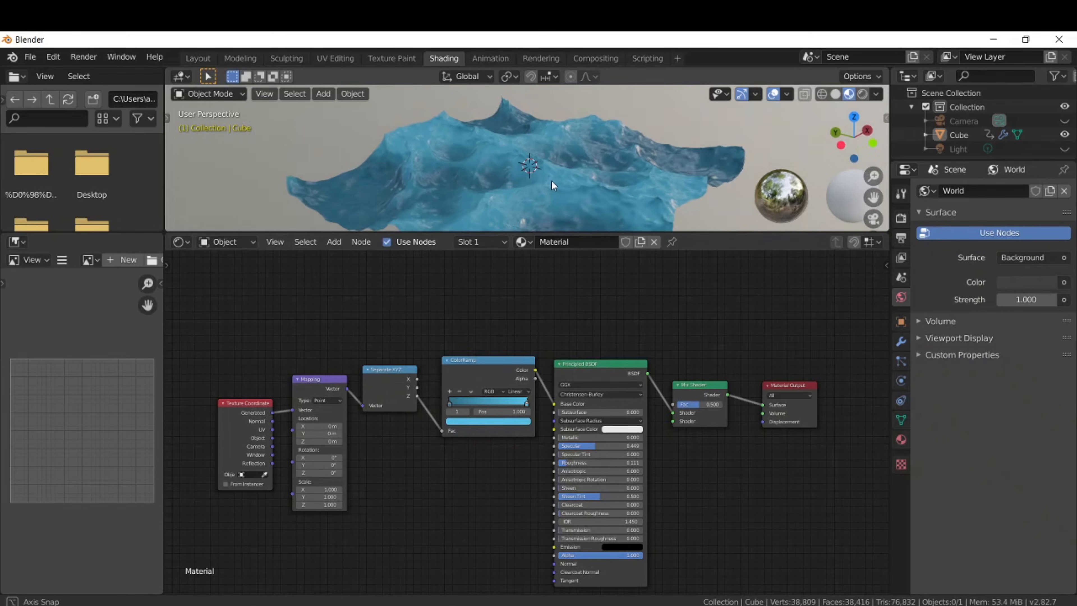
pyautogui.scroll(1, 587, 448)
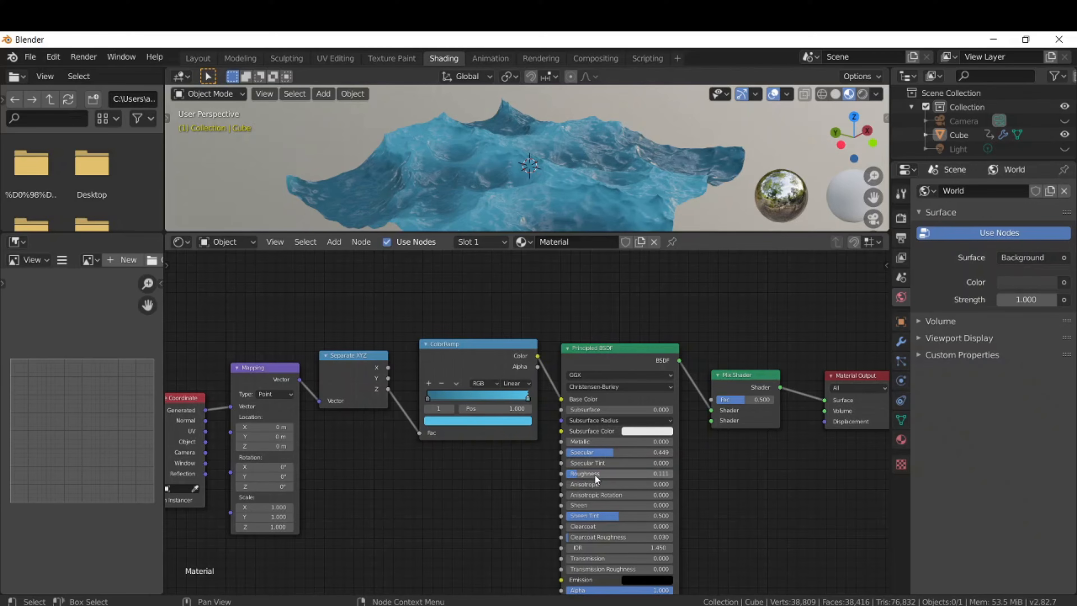
pyautogui.moveTo(575, 474)
pyautogui.mouseDown()
pyautogui.moveTo(677, 474)
pyautogui.moveTo(581, 474)
pyautogui.mouseUp()
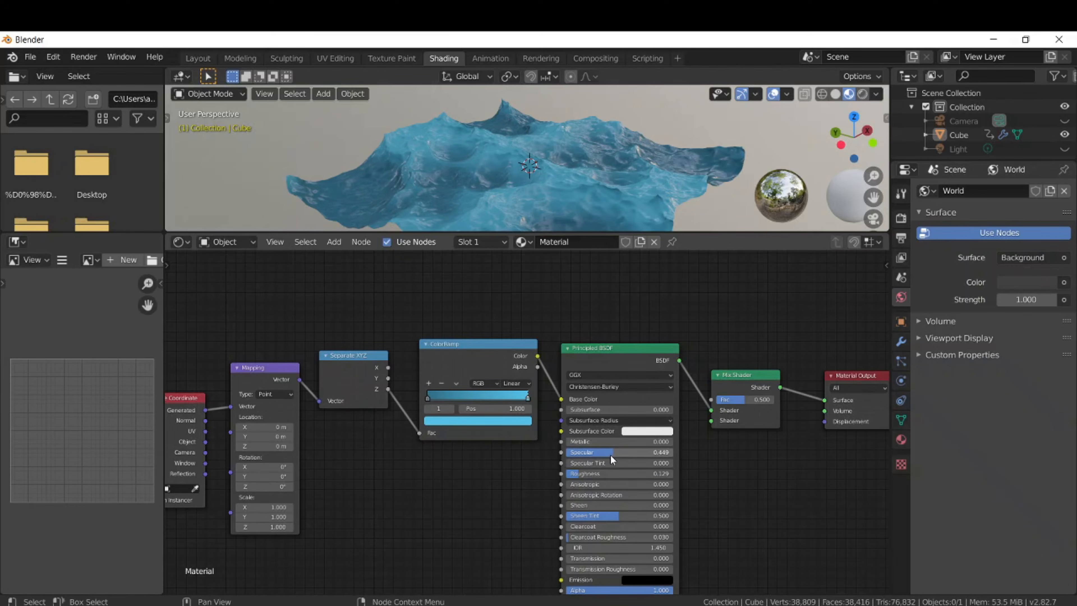
pyautogui.moveTo(610, 455)
pyautogui.mouseDown()
pyautogui.moveTo(570, 455)
pyautogui.moveTo(616, 453)
pyautogui.mouseUp()
# - Add an Attribute node above the ColorRamp and set its Name to Ocean
pyautogui.moveTo(560, 320); pyautogui.dragTo(549, 420, button='middle')
pyautogui.hotkey('shift', 'a')
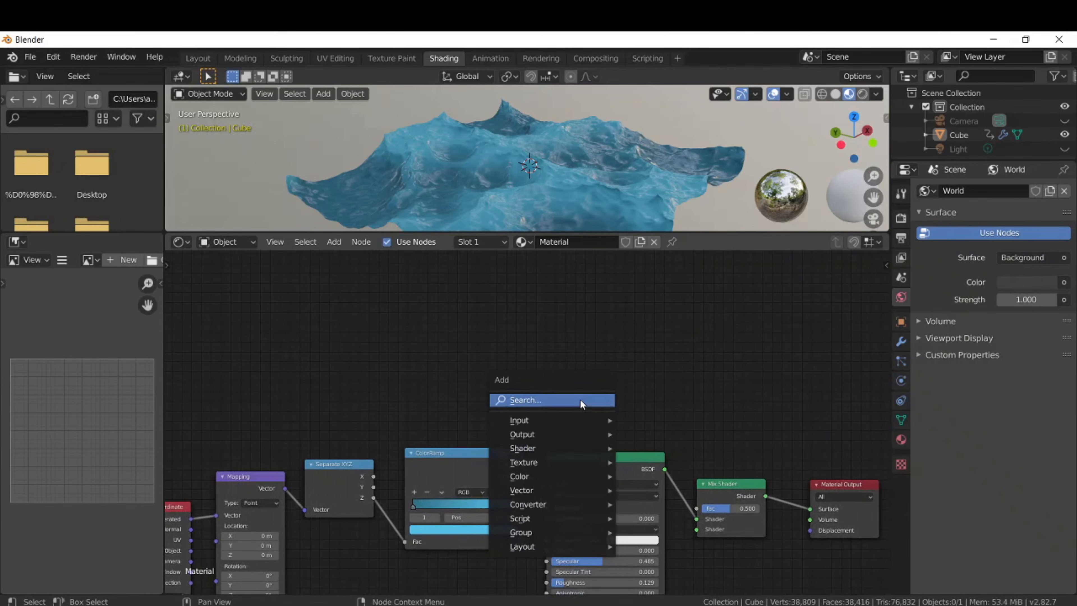
pyautogui.click(580, 400)
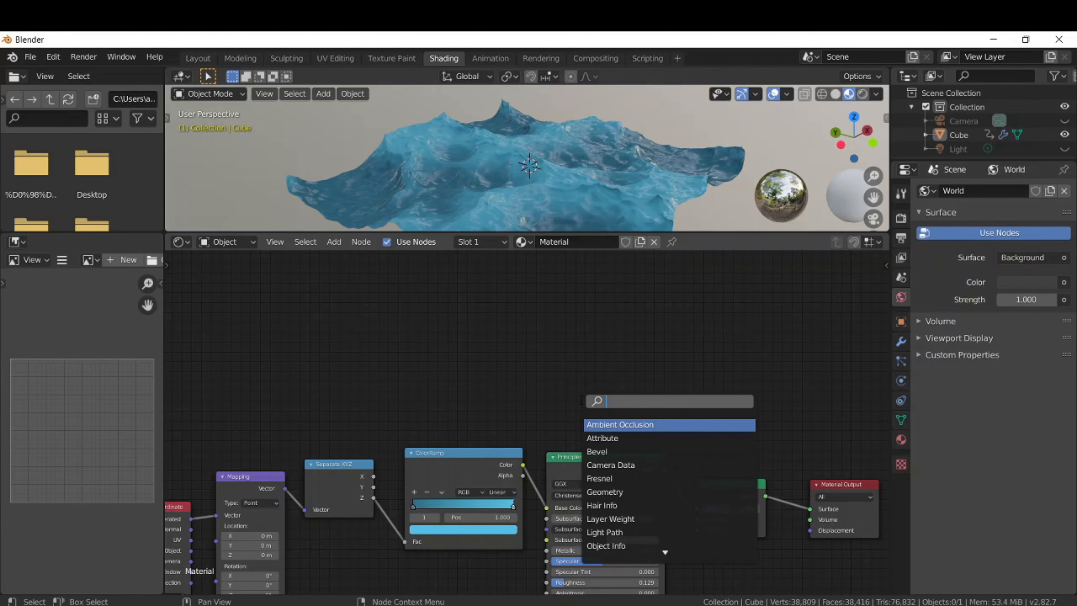
pyautogui.write('a')
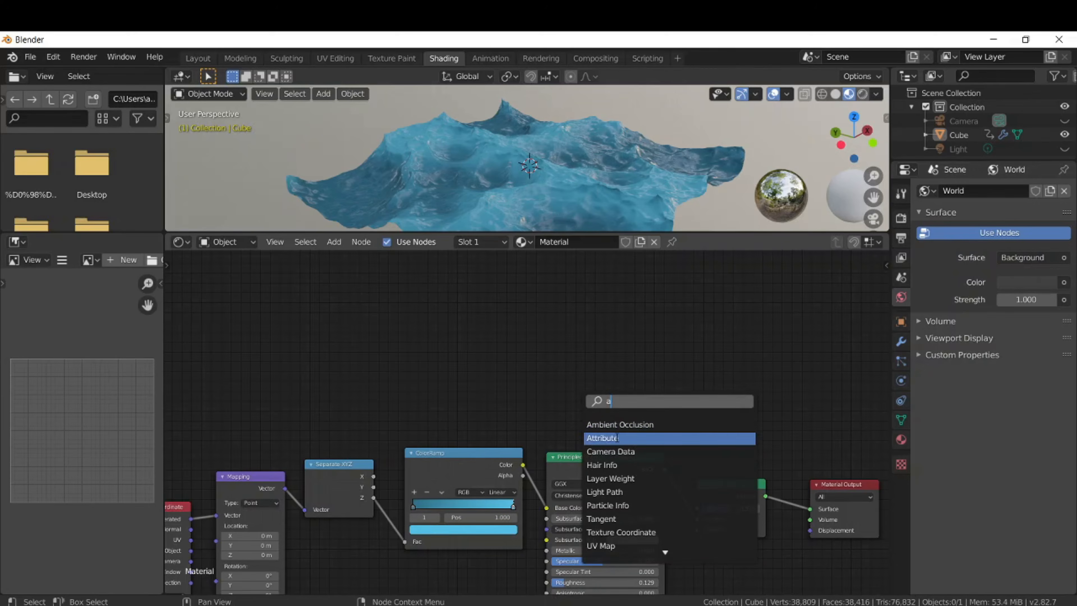
pyautogui.click(602, 438)
pyautogui.click(448, 357)
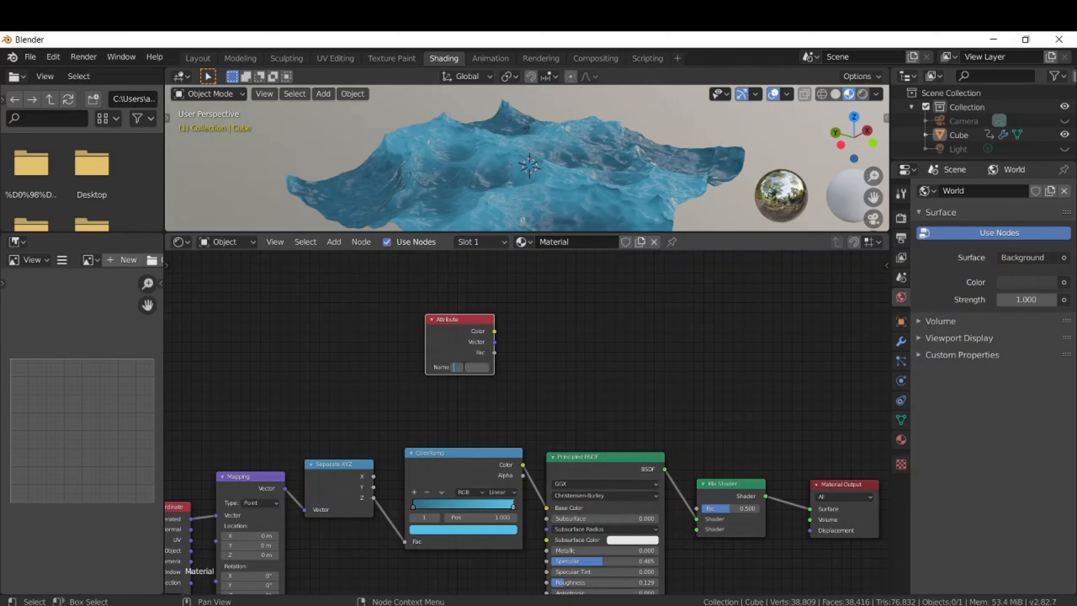
pyautogui.write('Ocean')
pyautogui.press('Return')
# - Add a Math node beside the Attribute node and set its operation to Power
pyautogui.hotkey('shift', 'a')
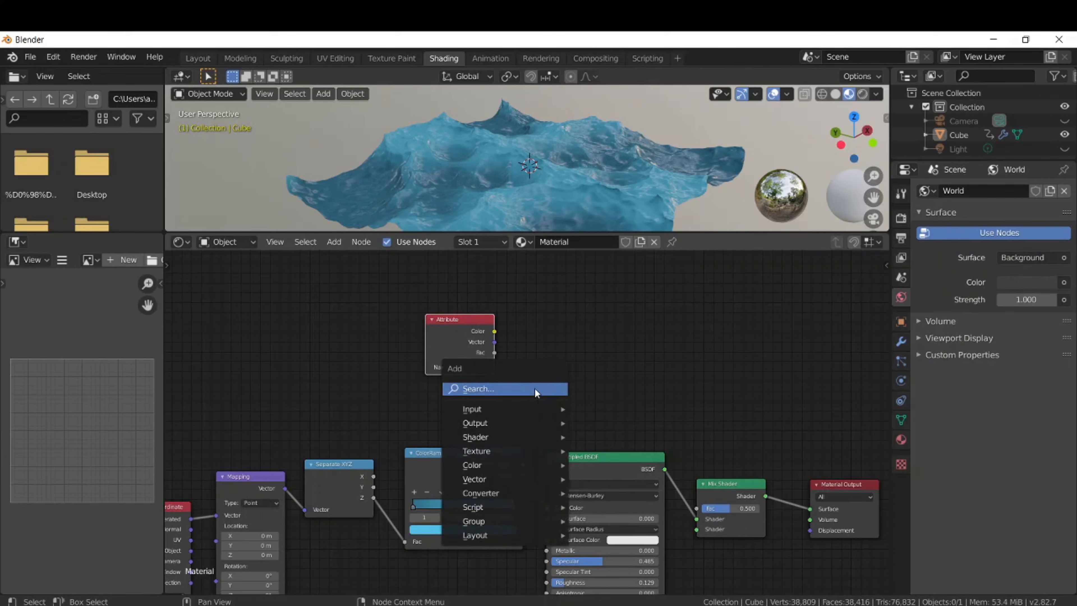
pyautogui.click(535, 389)
pyautogui.write('ma')
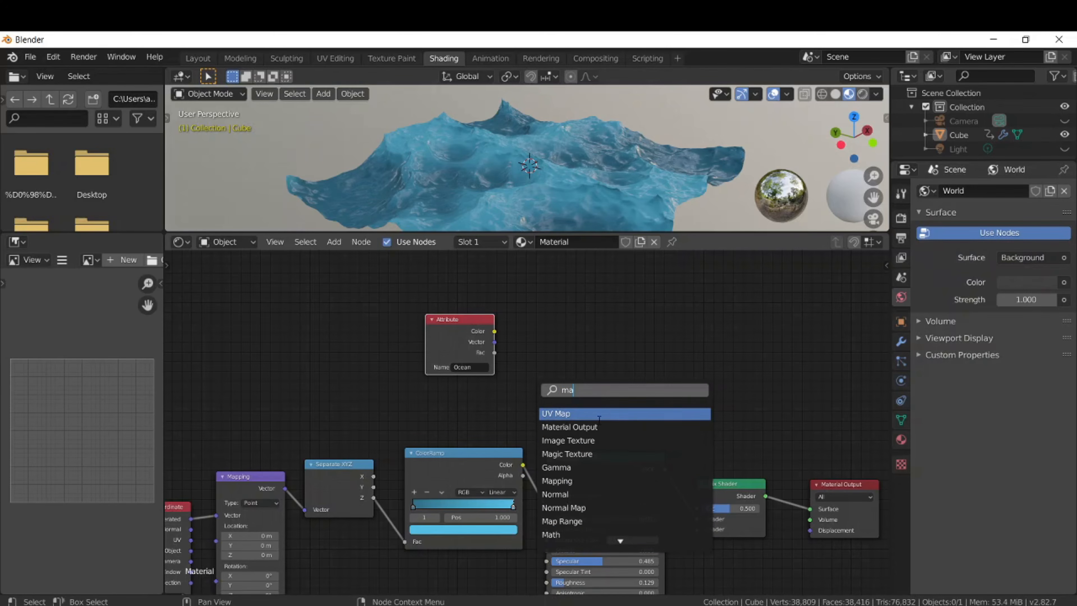
pyautogui.click(562, 535)
pyautogui.click(549, 307)
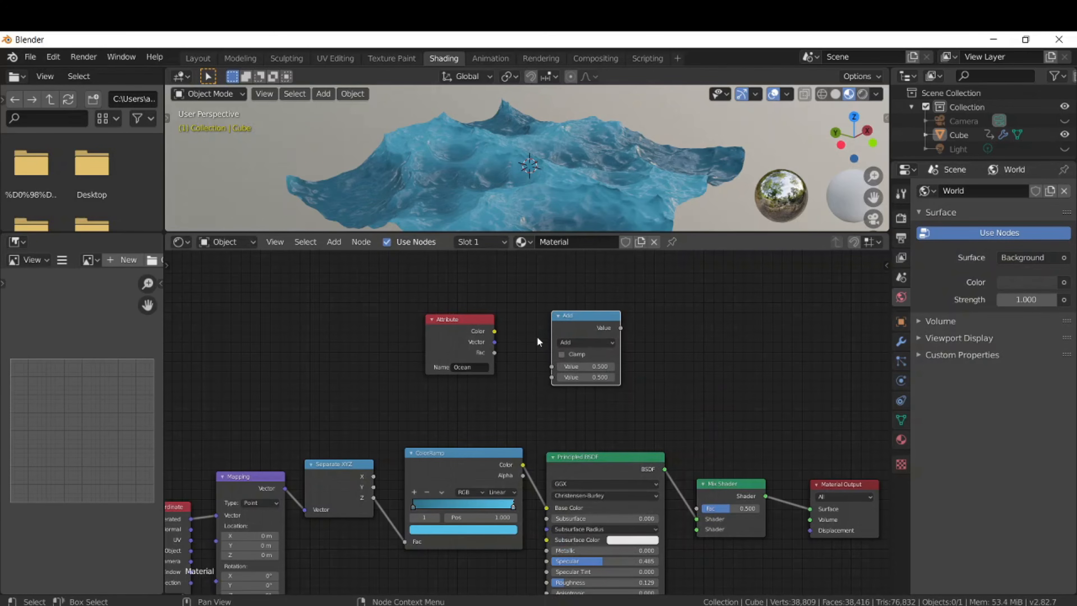
pyautogui.click(572, 342)
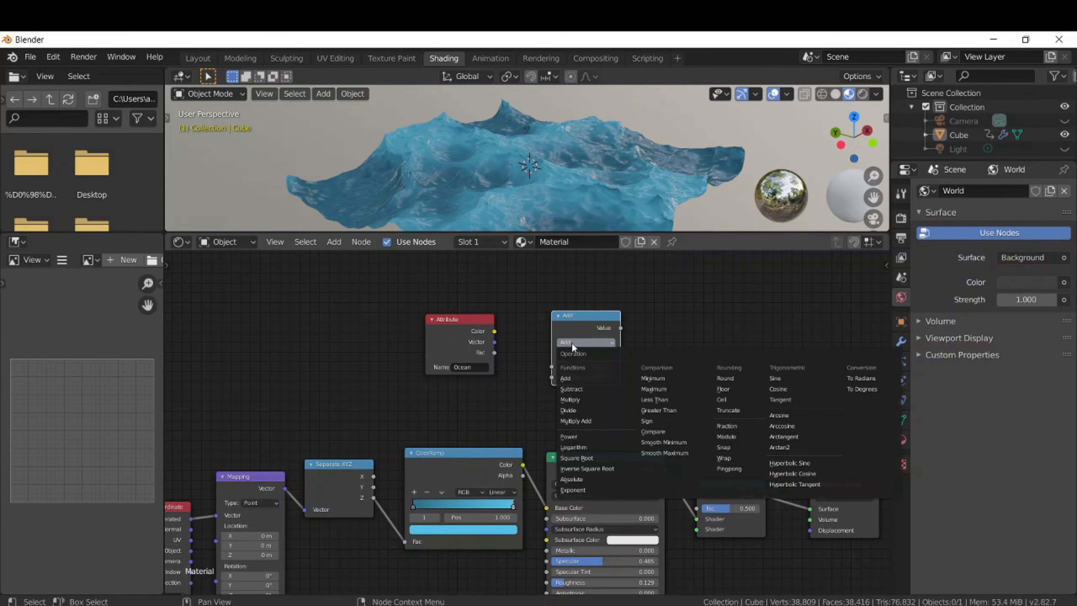
pyautogui.click(584, 436)
# - Link the Attribute's Color to the Power node's first Value and its output to the Mix Shader's Fac, placing both nodes closer to the shaders
pyautogui.moveTo(495, 334); pyautogui.dragTo(551, 377)
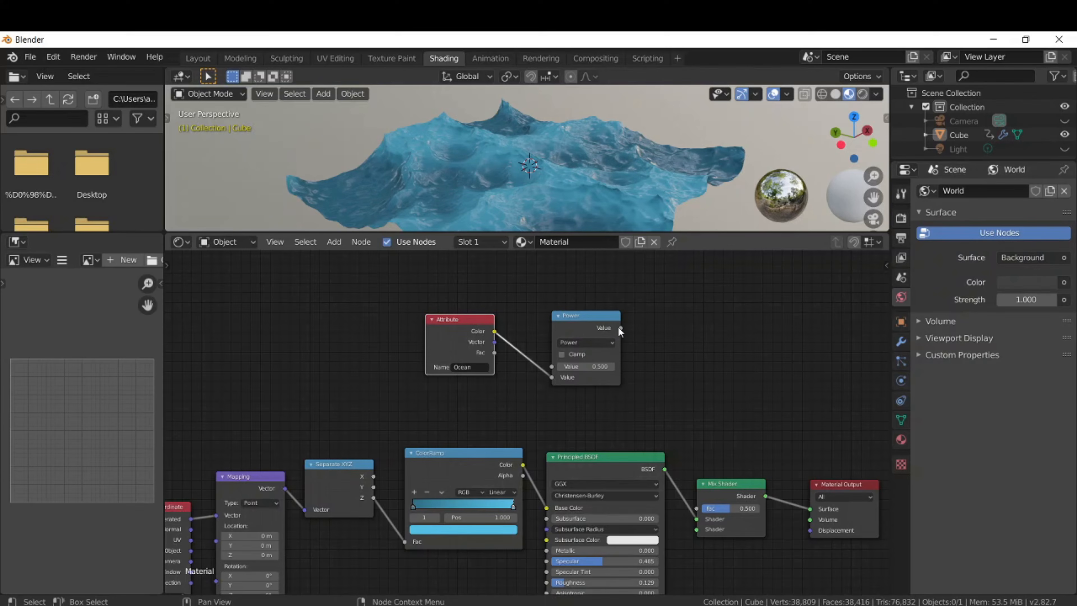
pyautogui.moveTo(620, 328); pyautogui.dragTo(697, 509)
pyautogui.moveTo(596, 315); pyautogui.dragTo(603, 365)
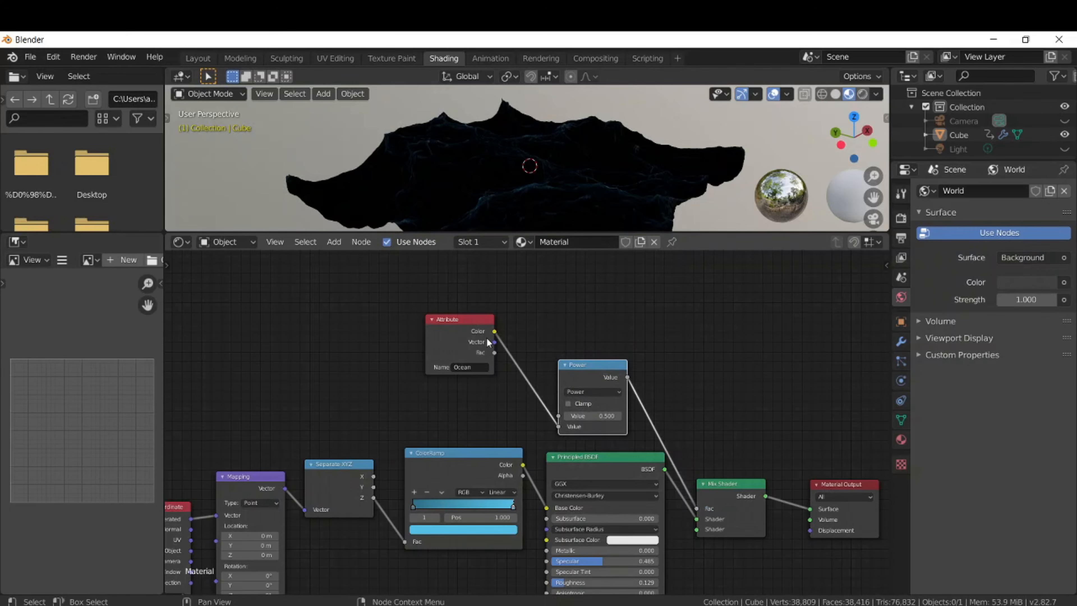
pyautogui.moveTo(465, 319); pyautogui.dragTo(476, 375)
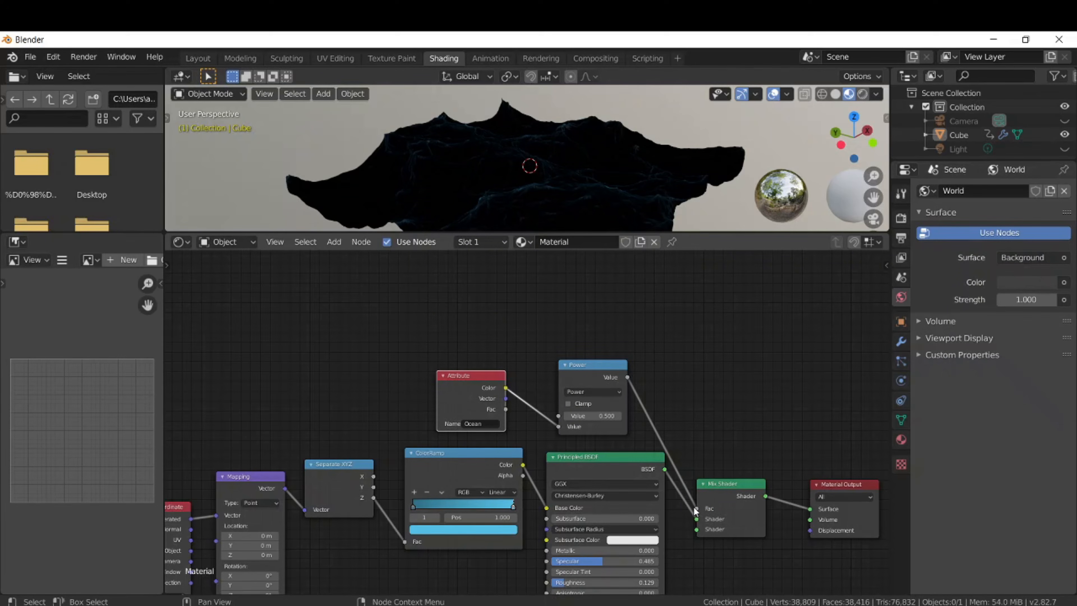
pyautogui.moveTo(559, 426); pyautogui.dragTo(558, 415)
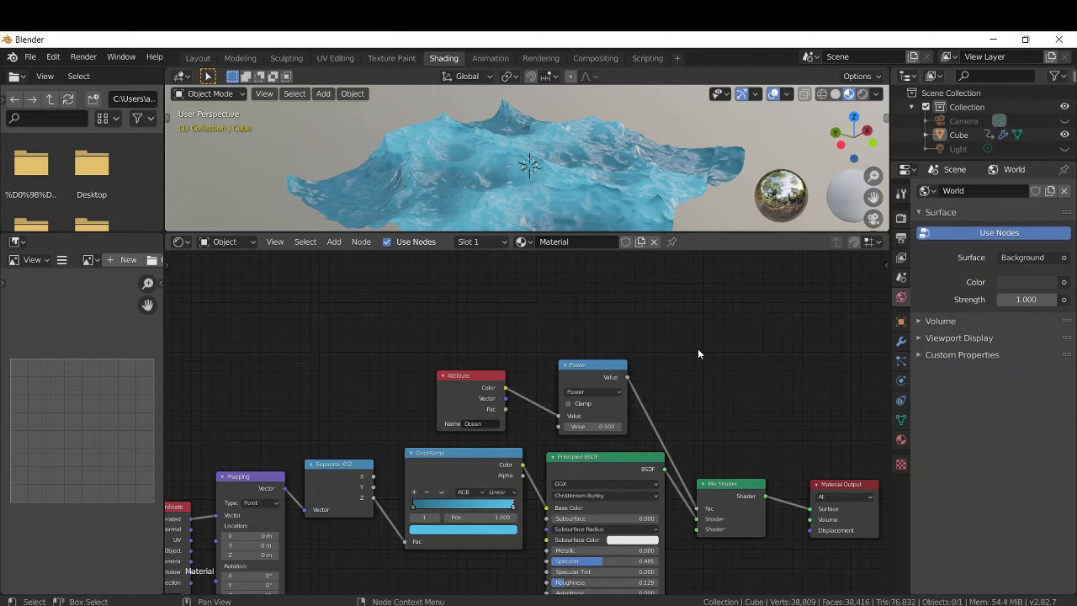
# - Add a Principled Volume node above the Mix Shader and connect its Volume output to the second Shader input
pyautogui.hotkey('shift', 'a')
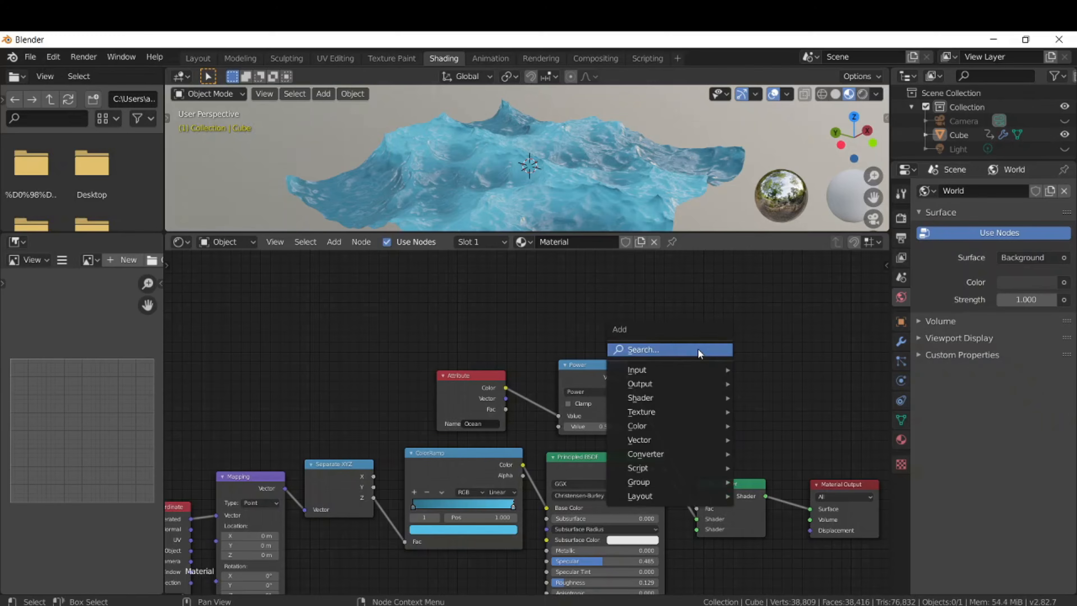
pyautogui.click(699, 350)
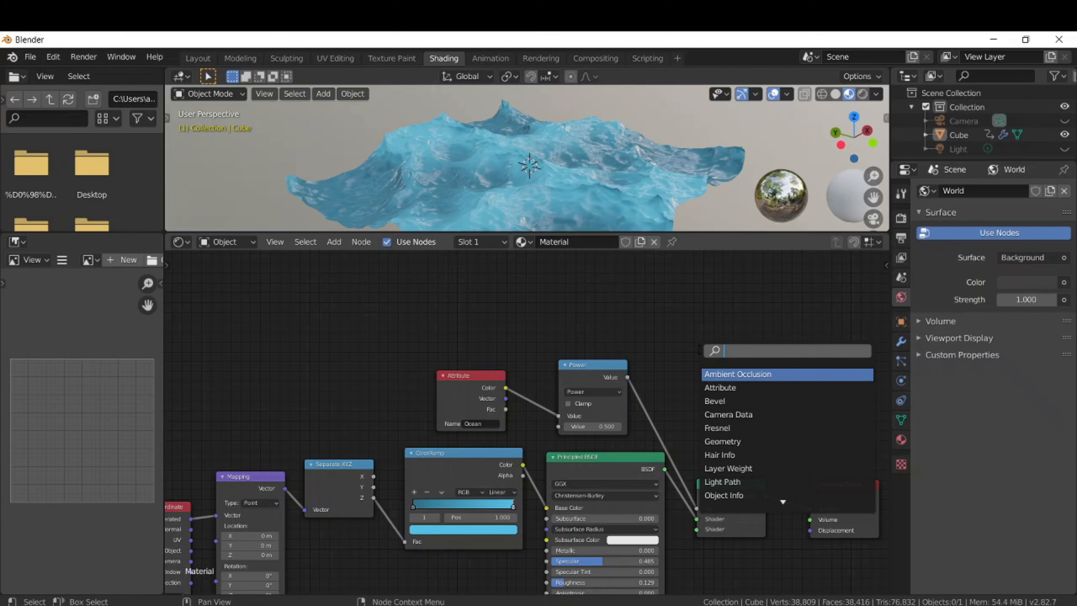
pyautogui.write('pri')
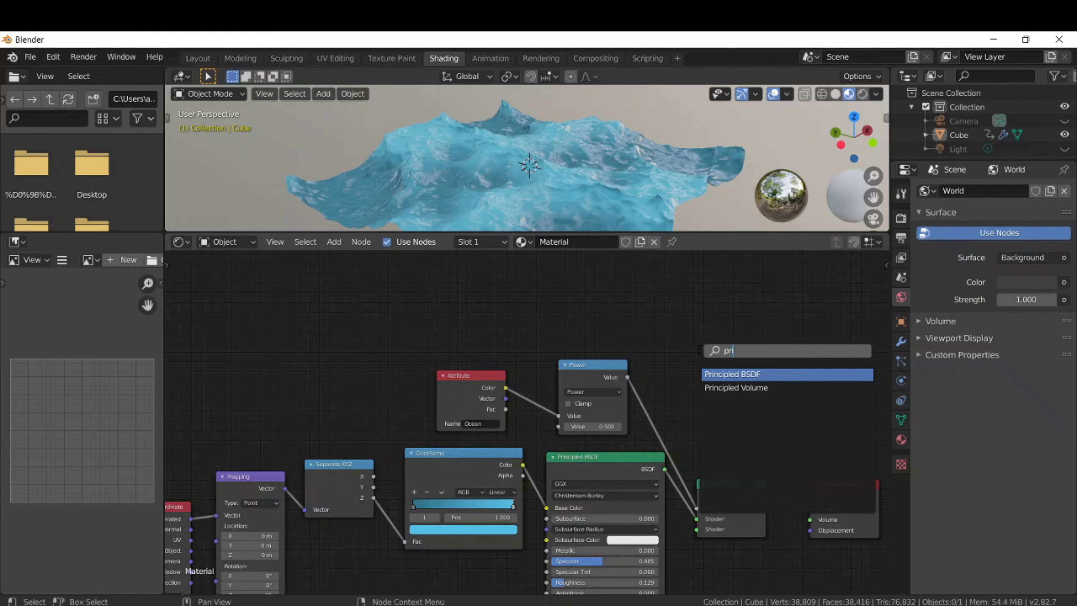
pyautogui.click(733, 388)
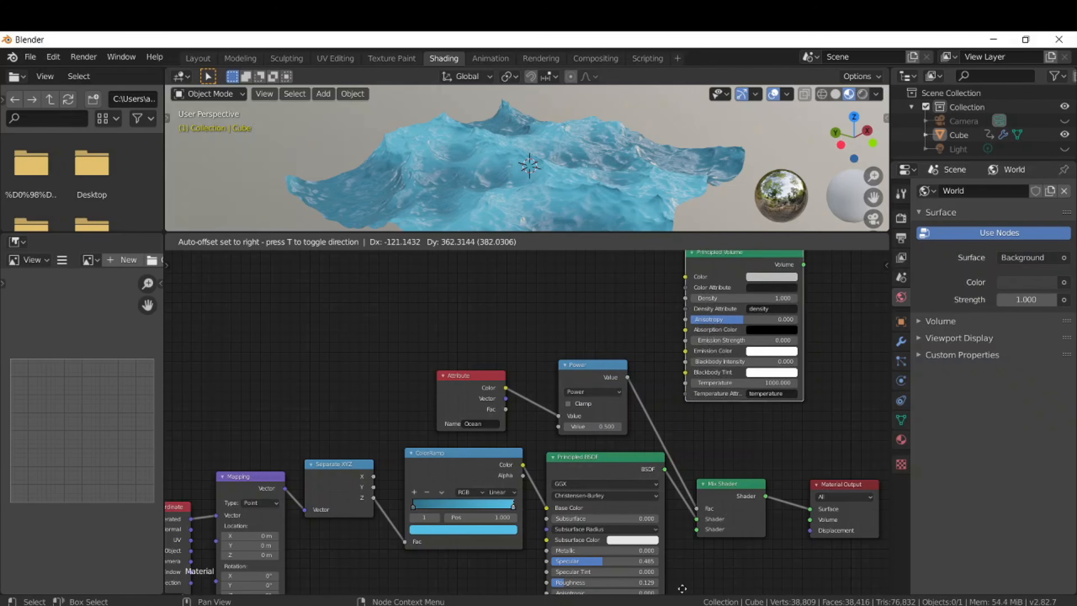
pyautogui.click(798, 278)
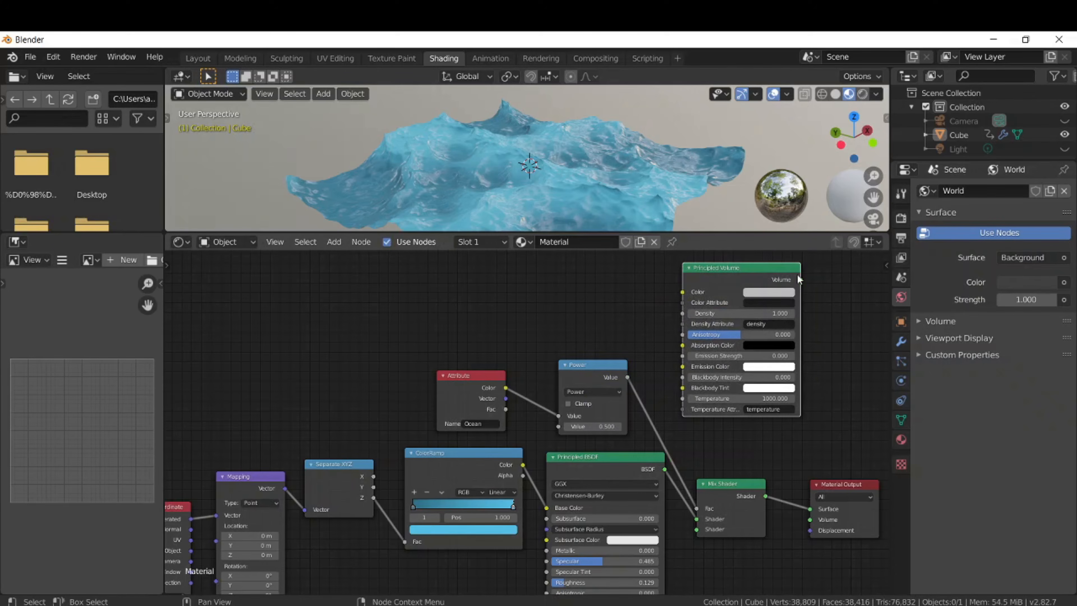
pyautogui.moveTo(801, 280); pyautogui.dragTo(695, 529)
pyautogui.scroll(-2, 644, 257)
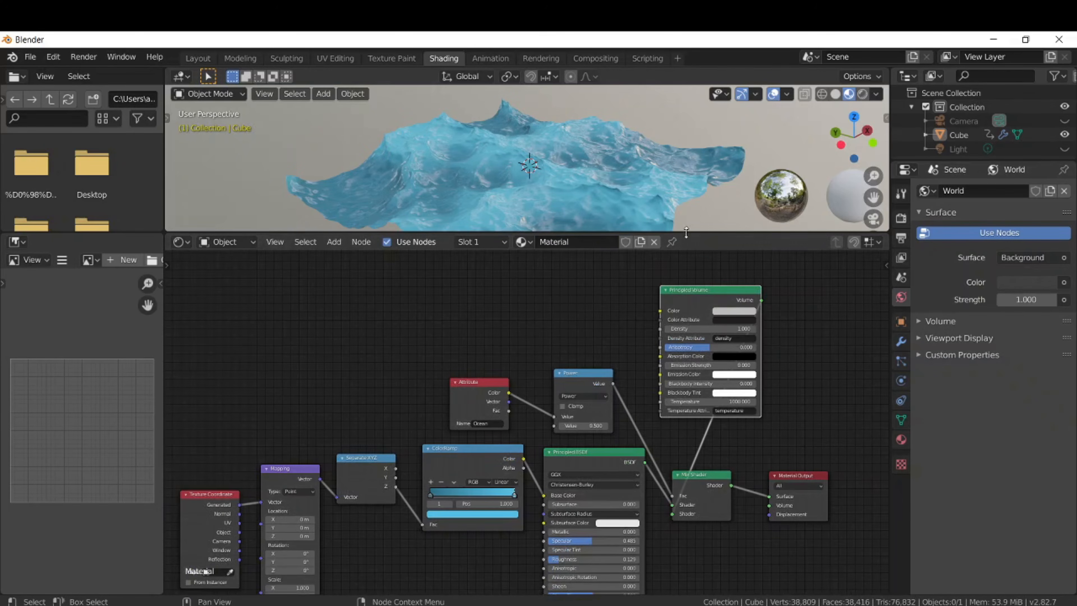
# - Enlarge the 3D viewport to inspect the water material, and switch to the Layout workspace
pyautogui.moveTo(684, 234); pyautogui.dragTo(676, 278)
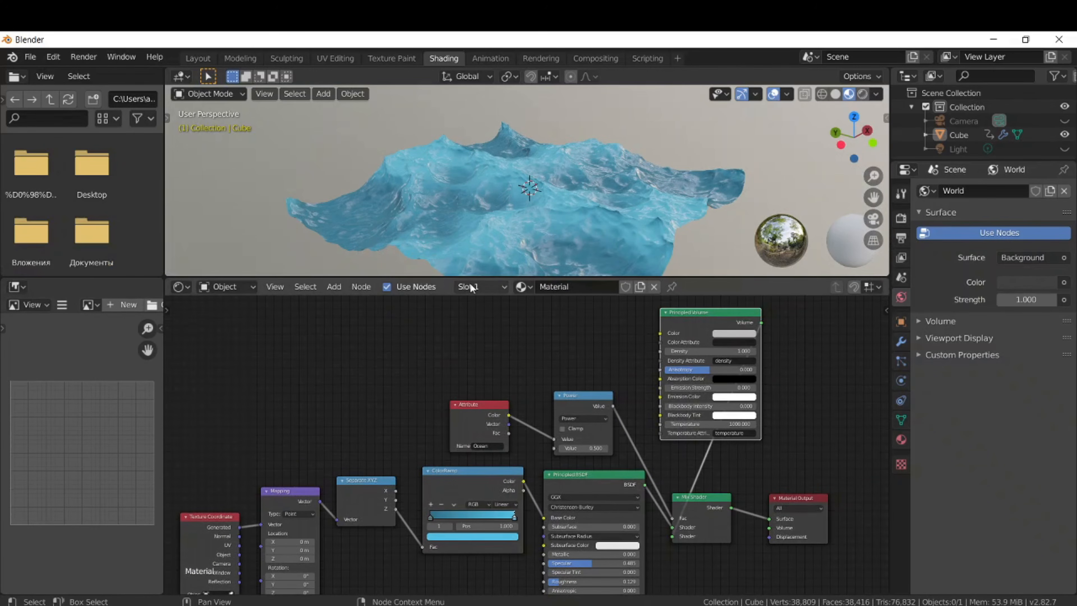
pyautogui.moveTo(582, 214); pyautogui.dragTo(552, 208, button='middle')
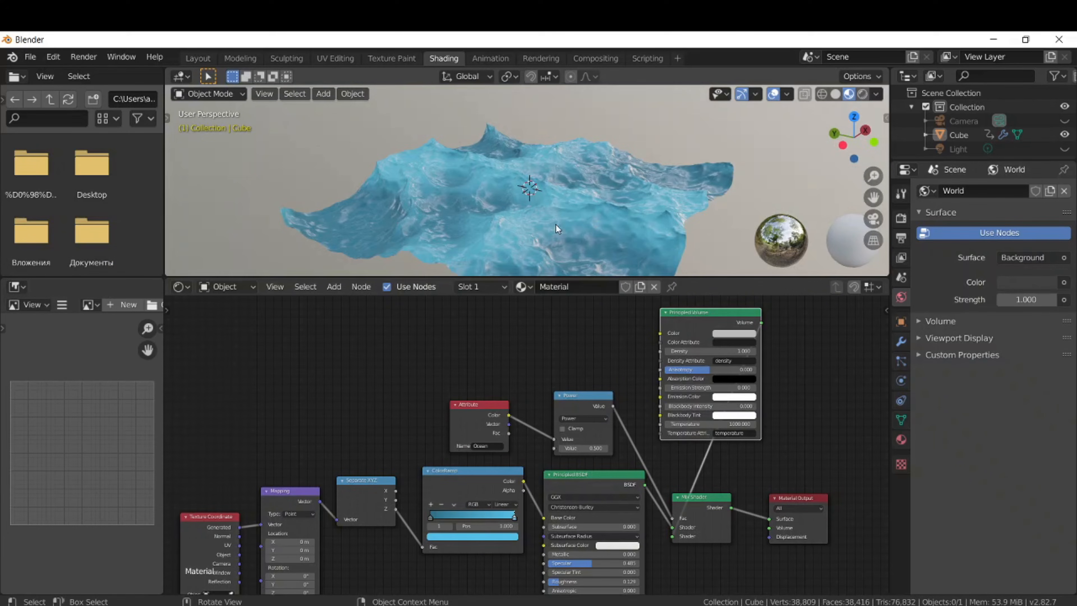
pyautogui.click(198, 58)
pyautogui.moveTo(447, 315); pyautogui.dragTo(462, 315, button='middle')
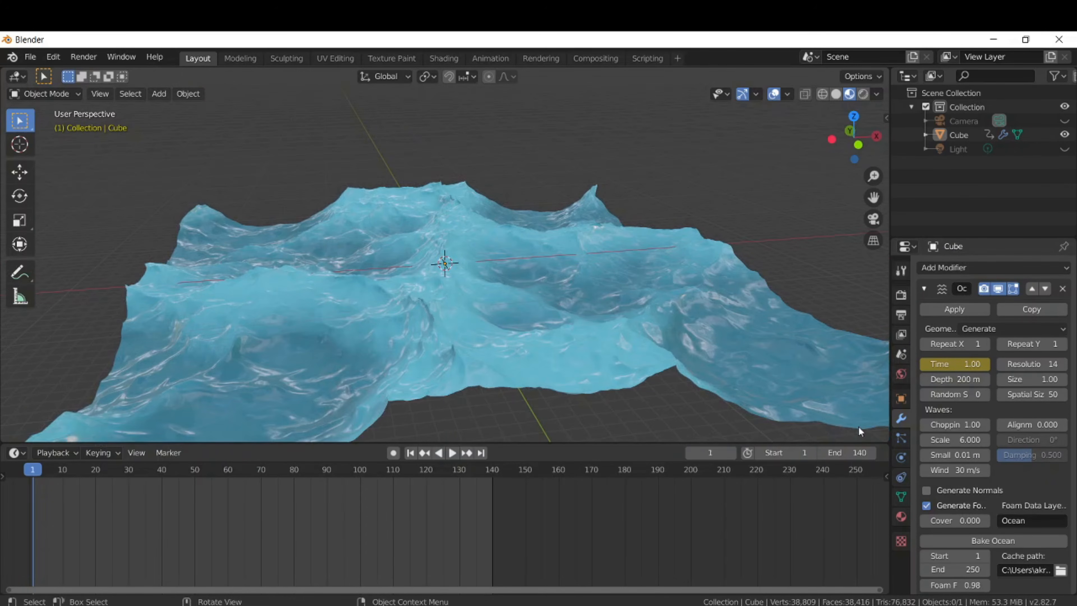
# - Set the Ocean modifier's foam Coverage to 0.200, trying values up to 0.500 first
pyautogui.click(986, 521)
pyautogui.click(986, 520)
pyautogui.click(986, 521)
pyautogui.click(986, 521)
pyautogui.click(986, 521)
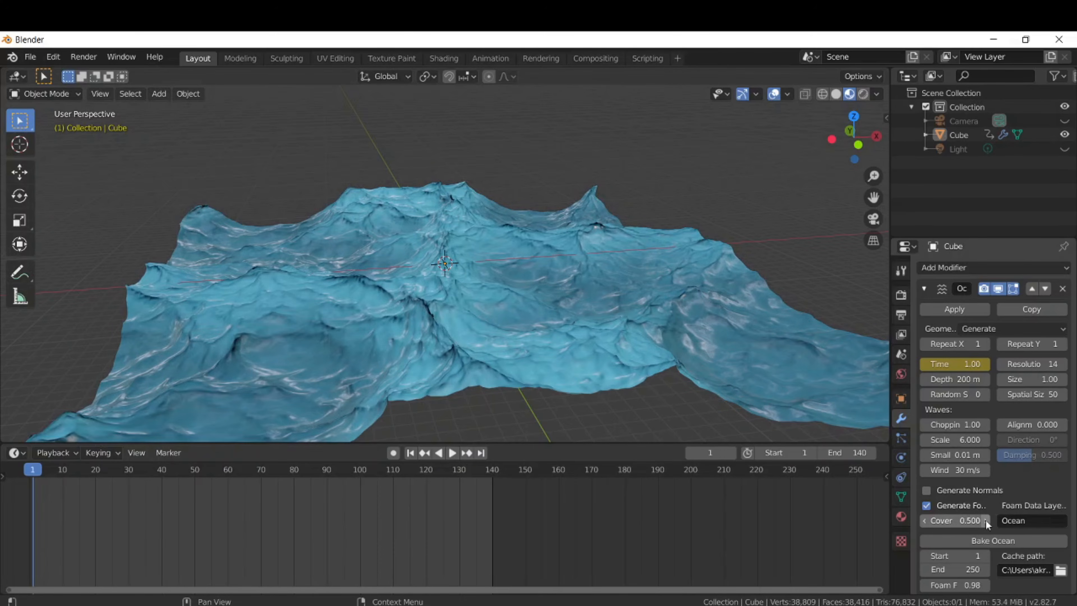
pyautogui.click(923, 521)
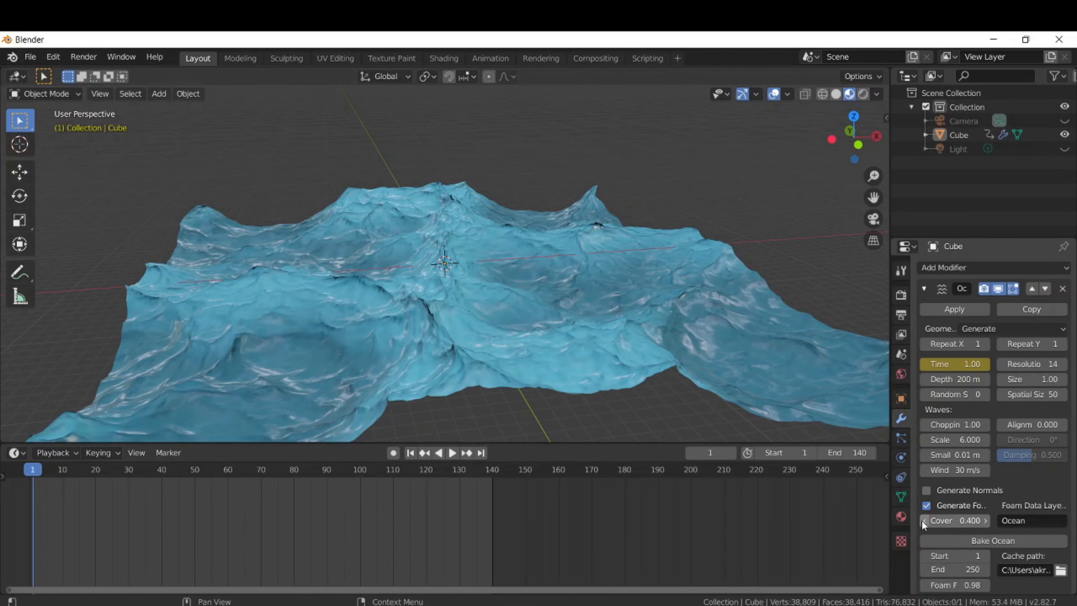
pyautogui.click(923, 521)
pyautogui.click(923, 521)
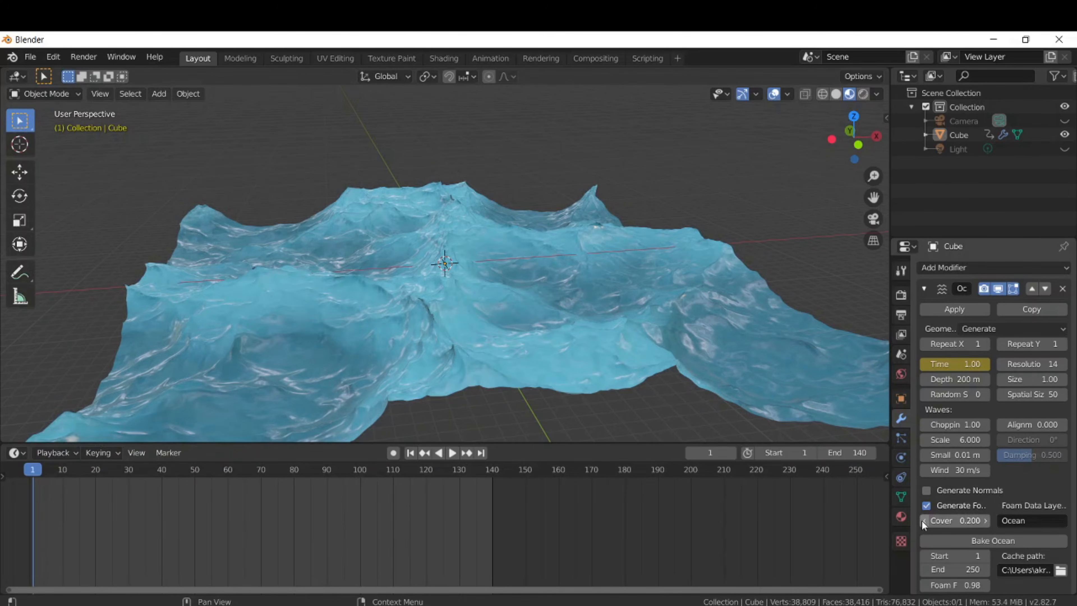
# - Go to frame 140, set the Ocean modifier's Time to 17, and insert a keyframe on it
pyautogui.moveTo(527, 376); pyautogui.dragTo(542, 378, button='middle')
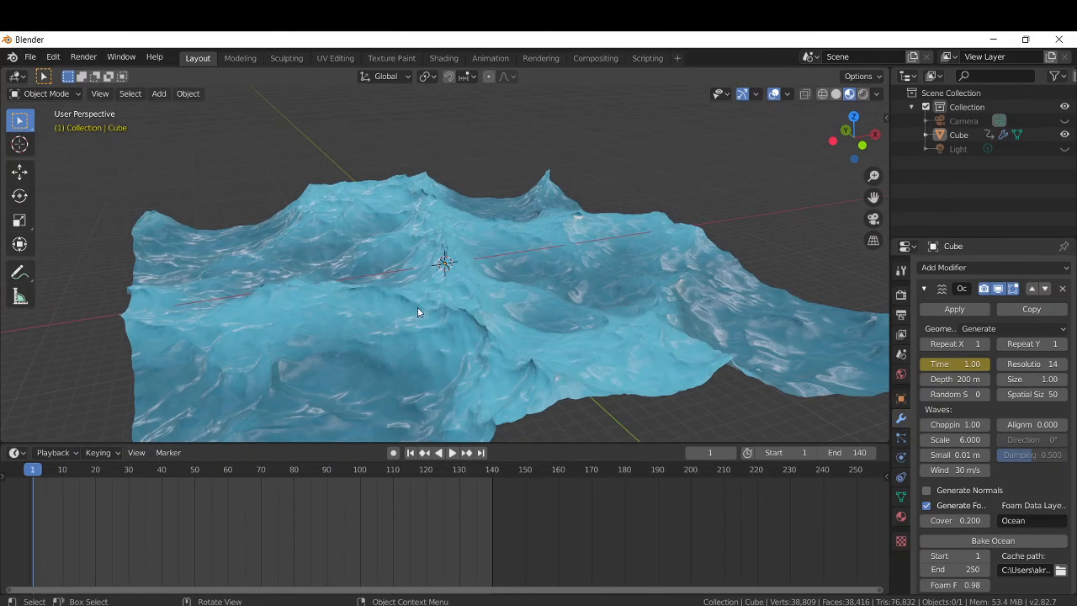
pyautogui.moveTo(543, 322)
pyautogui.mouseDown(button='middle')
pyautogui.moveTo(525, 321)
pyautogui.moveTo(547, 336)
pyautogui.mouseUp(button='middle')
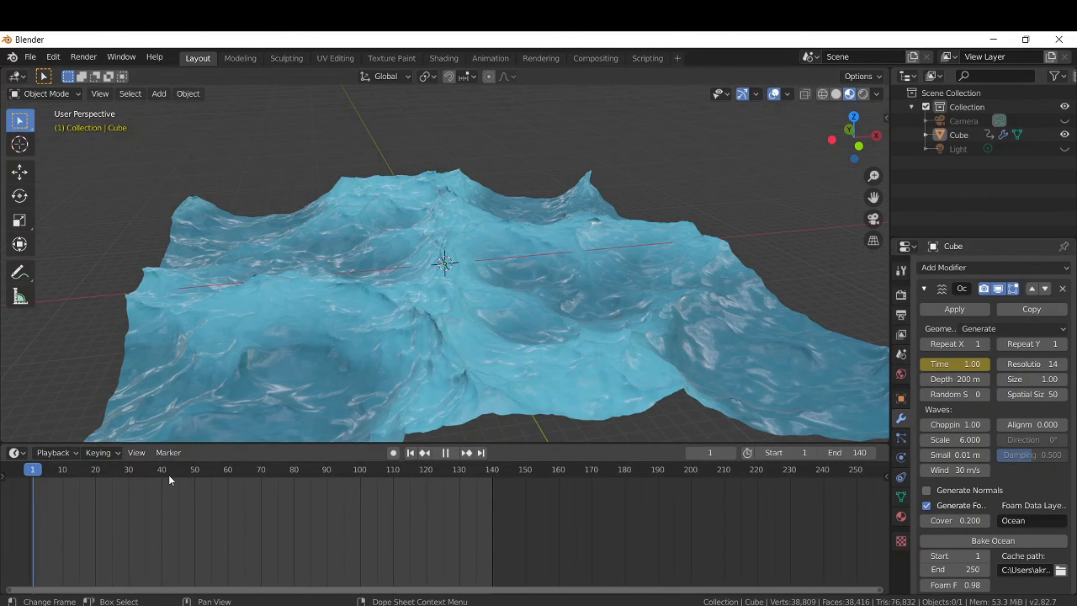
pyautogui.moveTo(170, 480); pyautogui.dragTo(492, 472)
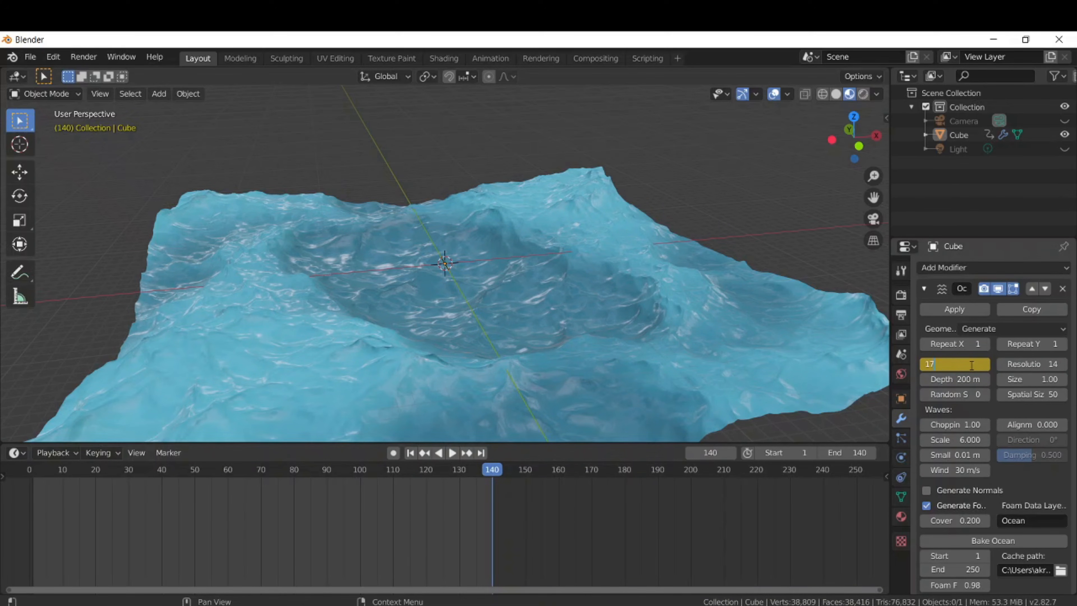
pyautogui.press('Return')
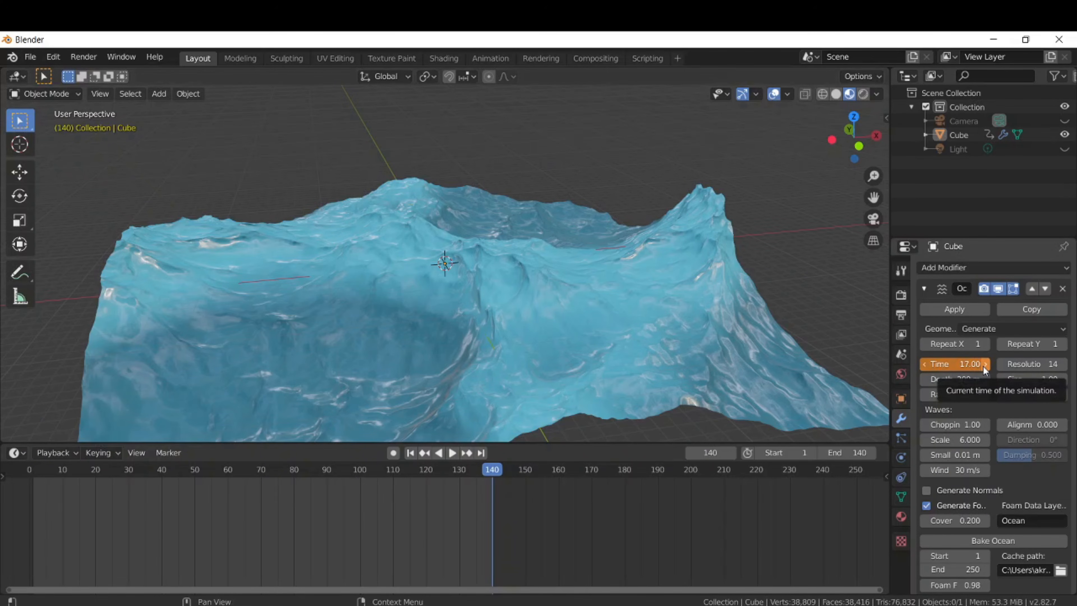
pyautogui.press('i')
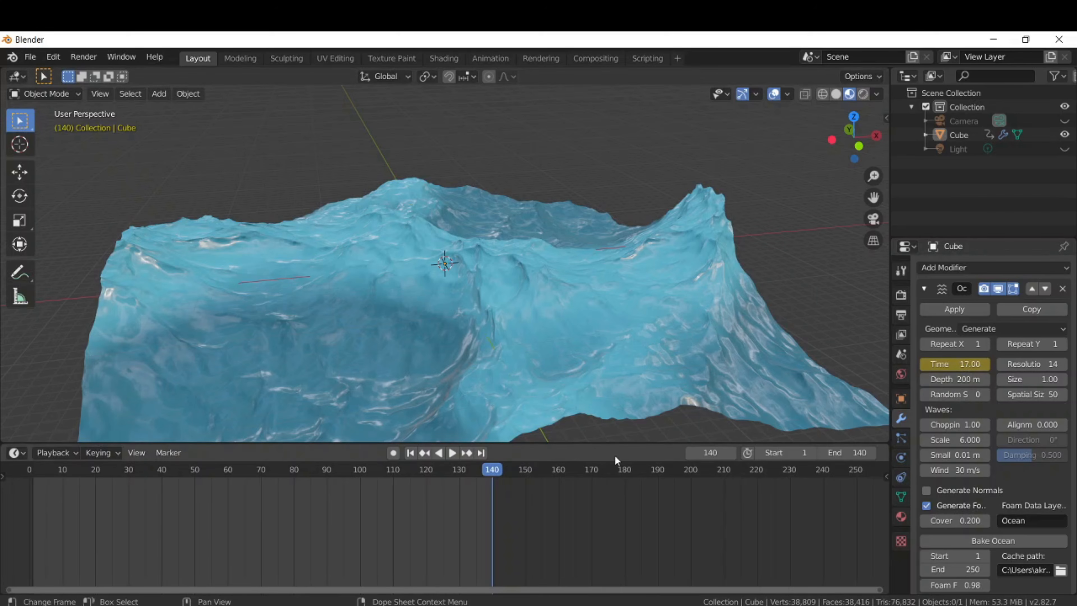
# - Play the ocean animation from the beginning of the timeline and view the waves from another angle
pyautogui.press('space')
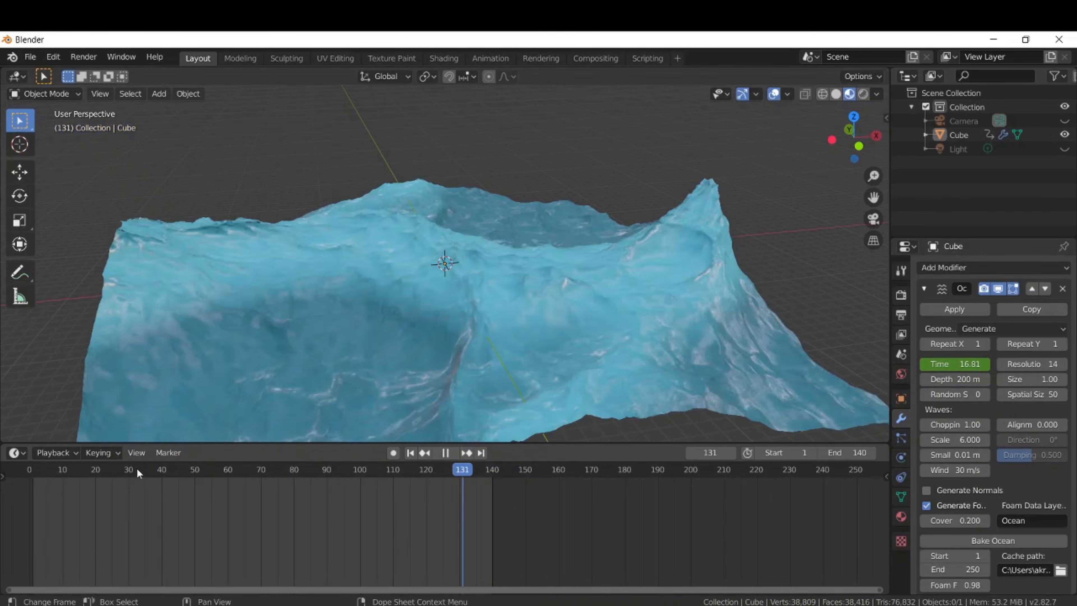
pyautogui.click(30, 484)
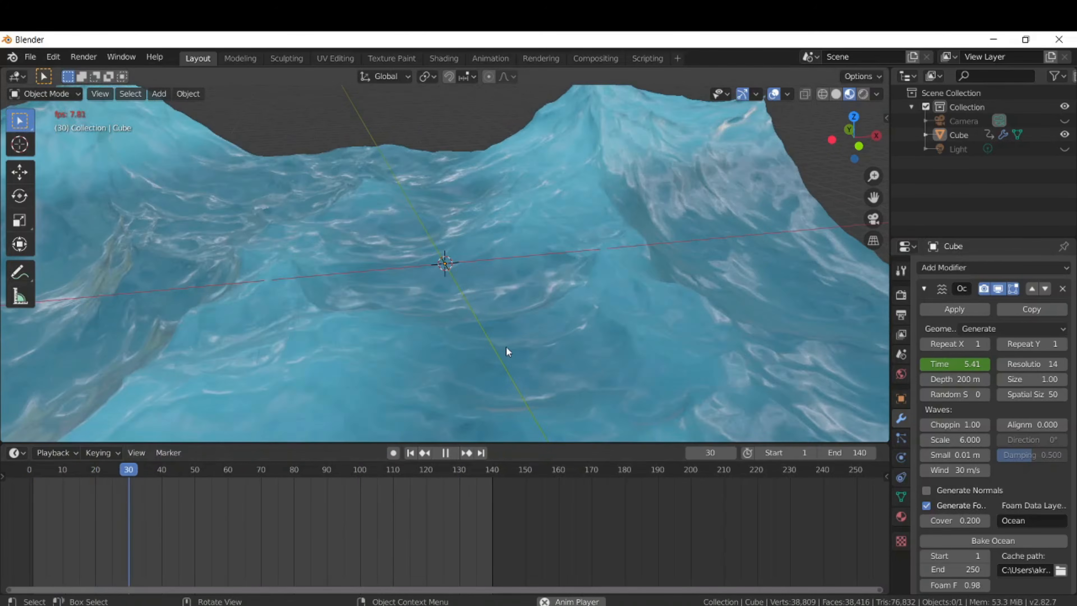
pyautogui.moveTo(506, 346); pyautogui.dragTo(532, 347, button='middle')
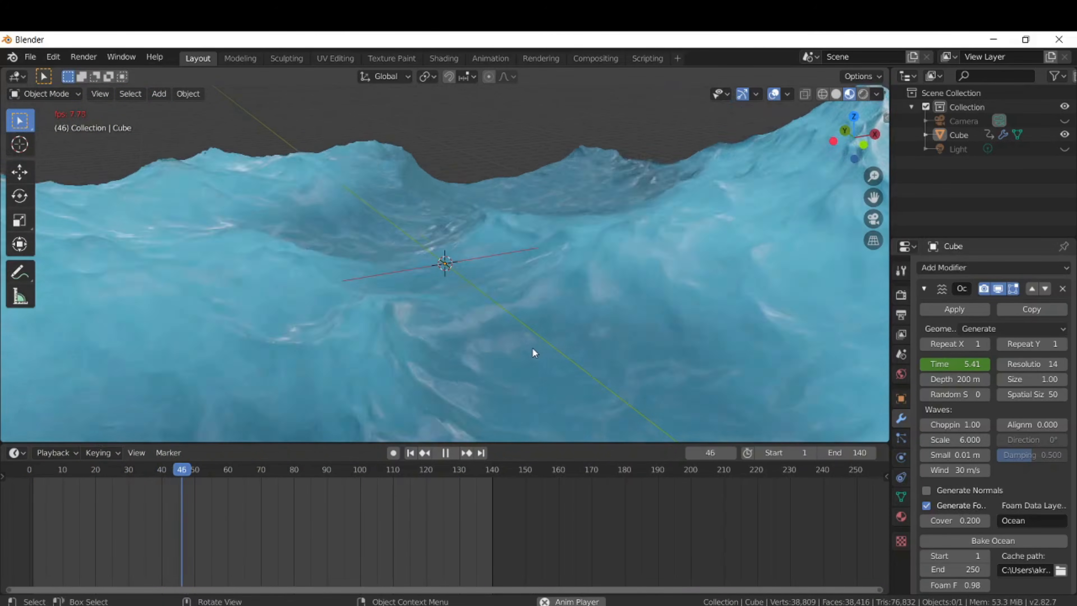